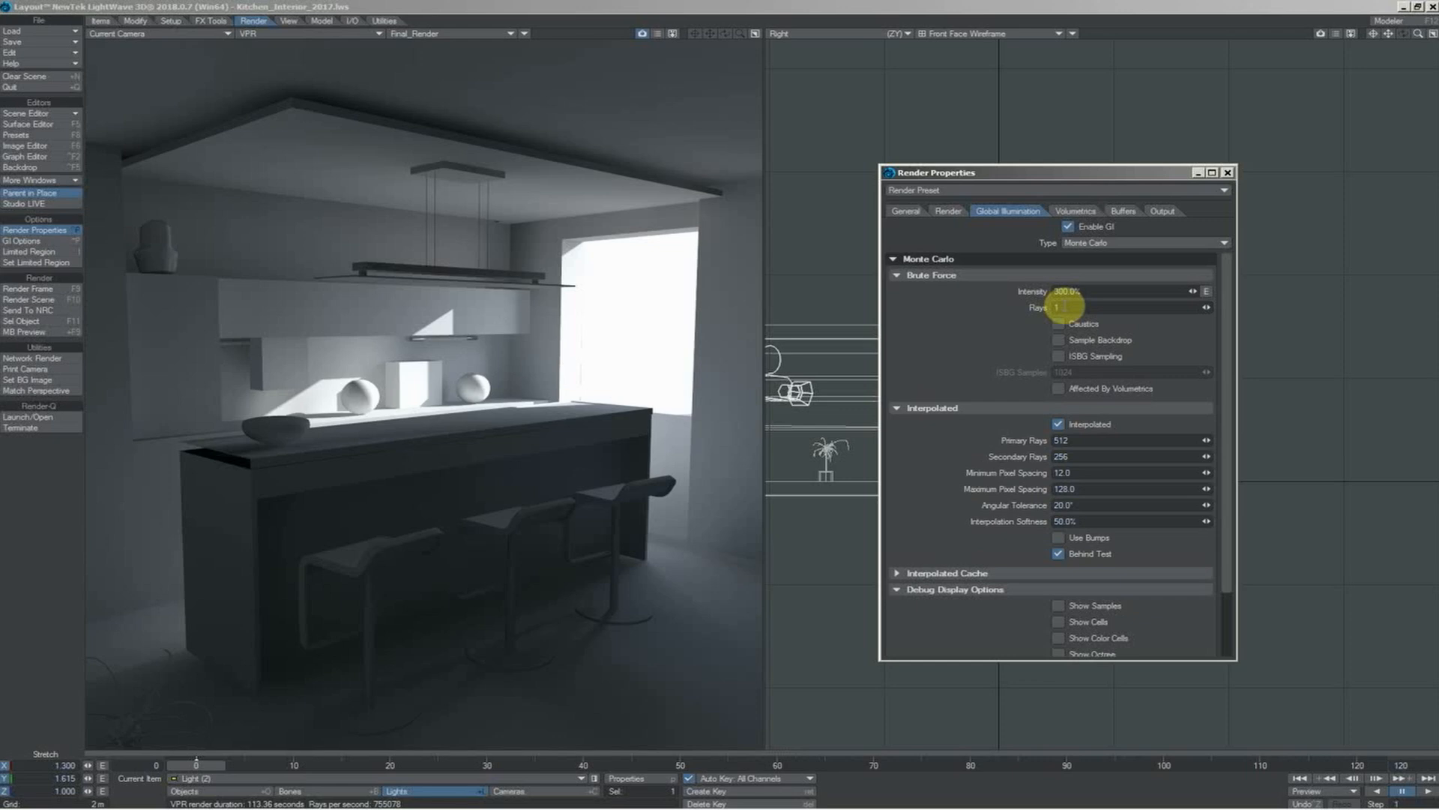
- Collapse the Brute Force settings and display the Diffuse_Indirect buffer in the VPR camera preview
left_click(900, 275)
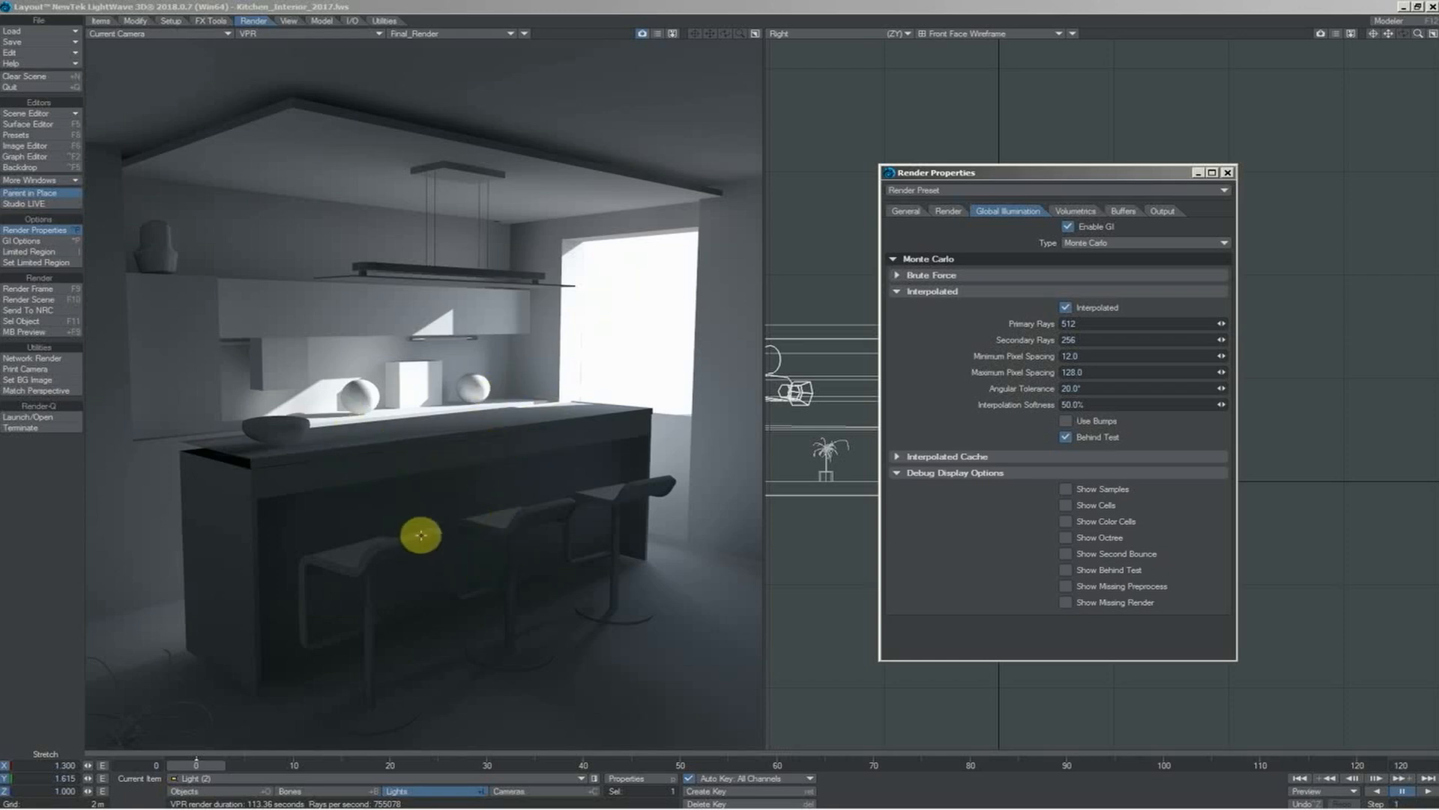
left_click(434, 34)
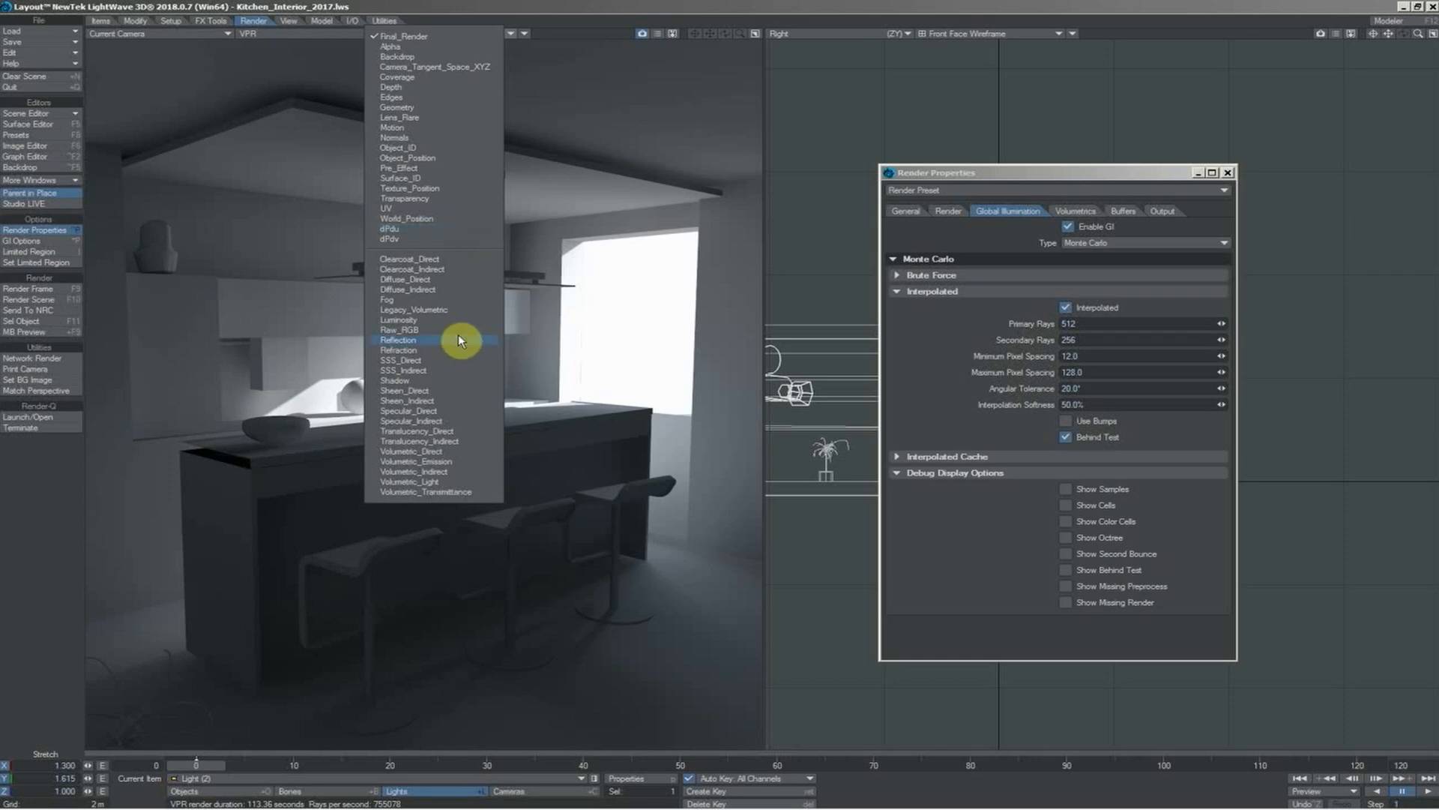
left_click(446, 286)
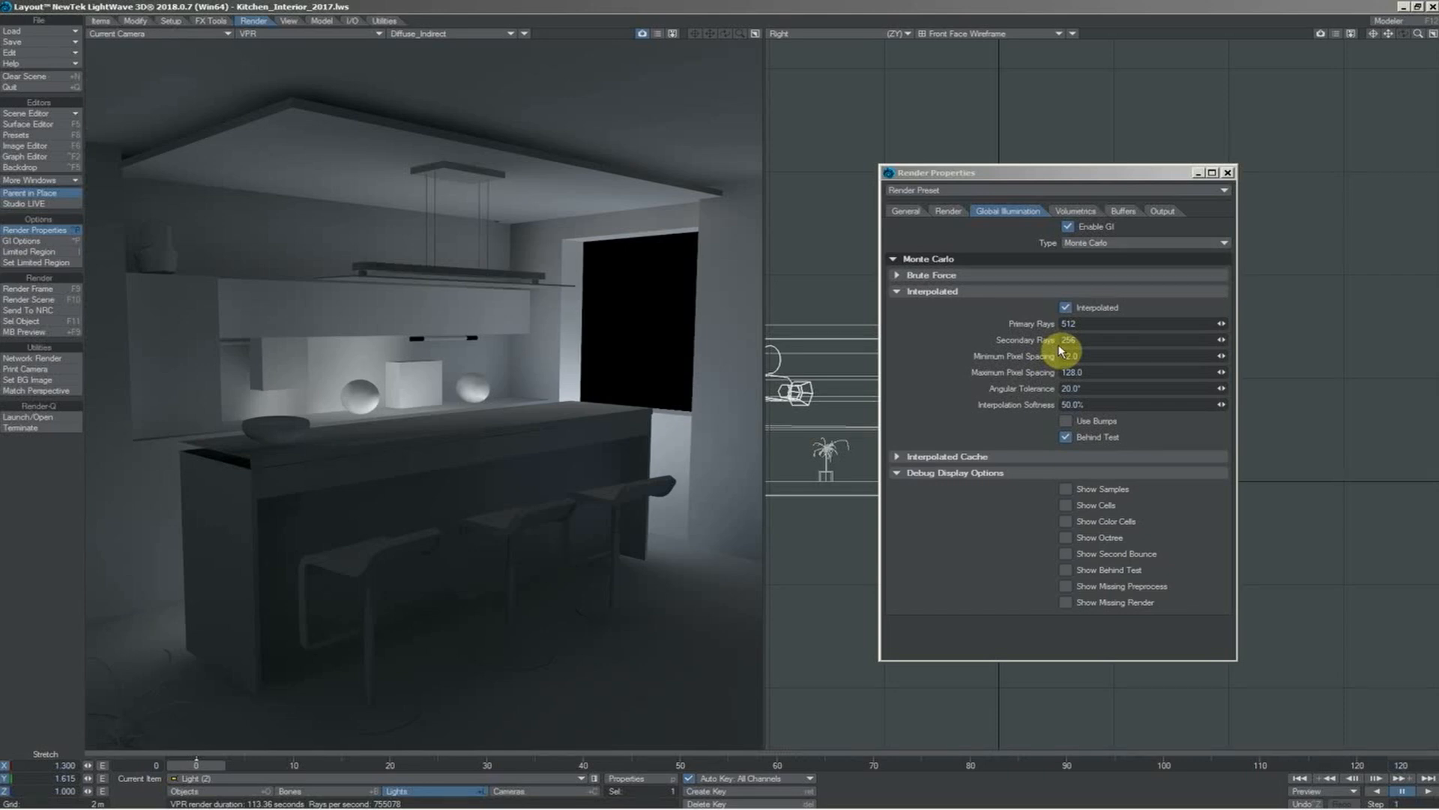
- Set the interpolated Primary Rays to 128 and Secondary Rays to 64
left_click(1064, 323)
type("1")
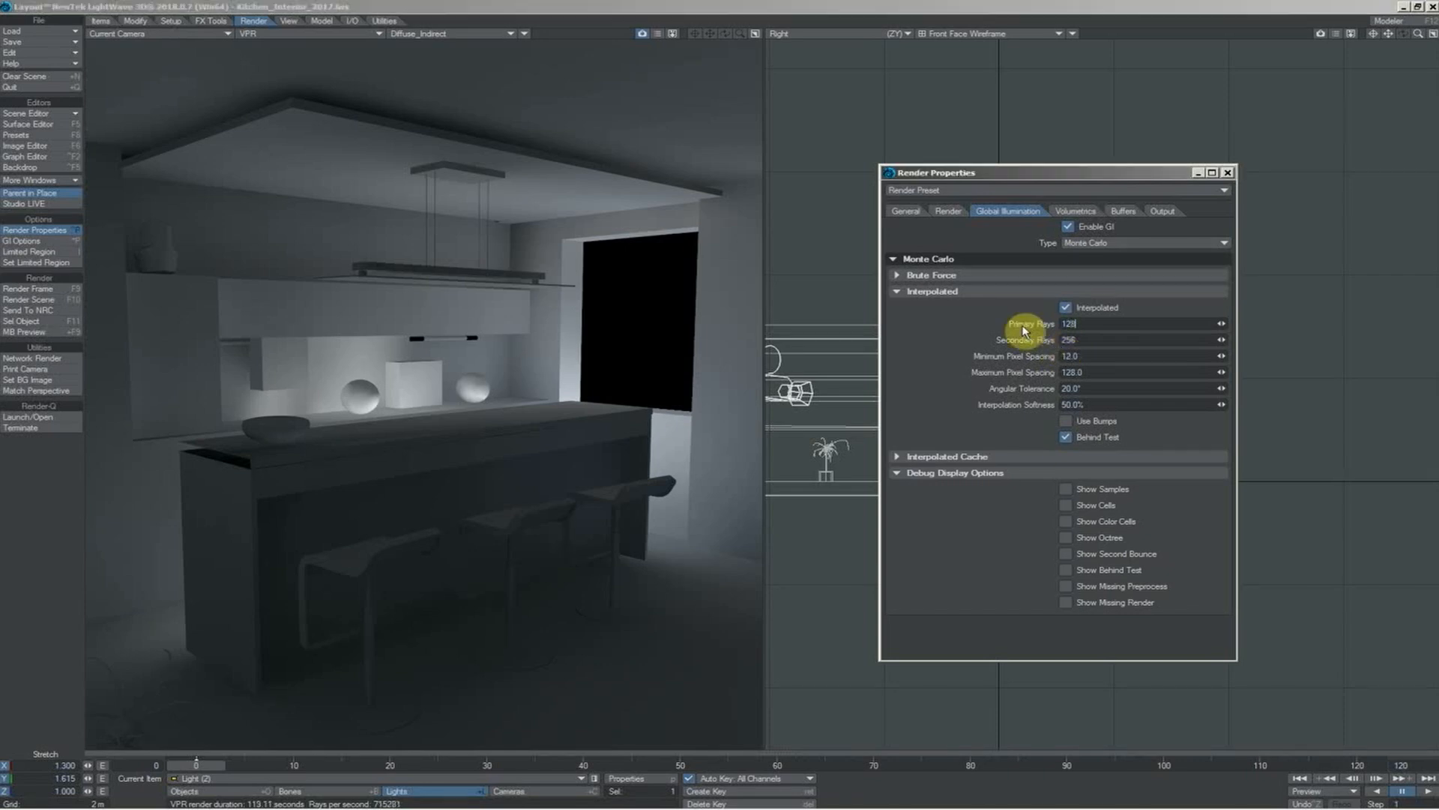
type("64")
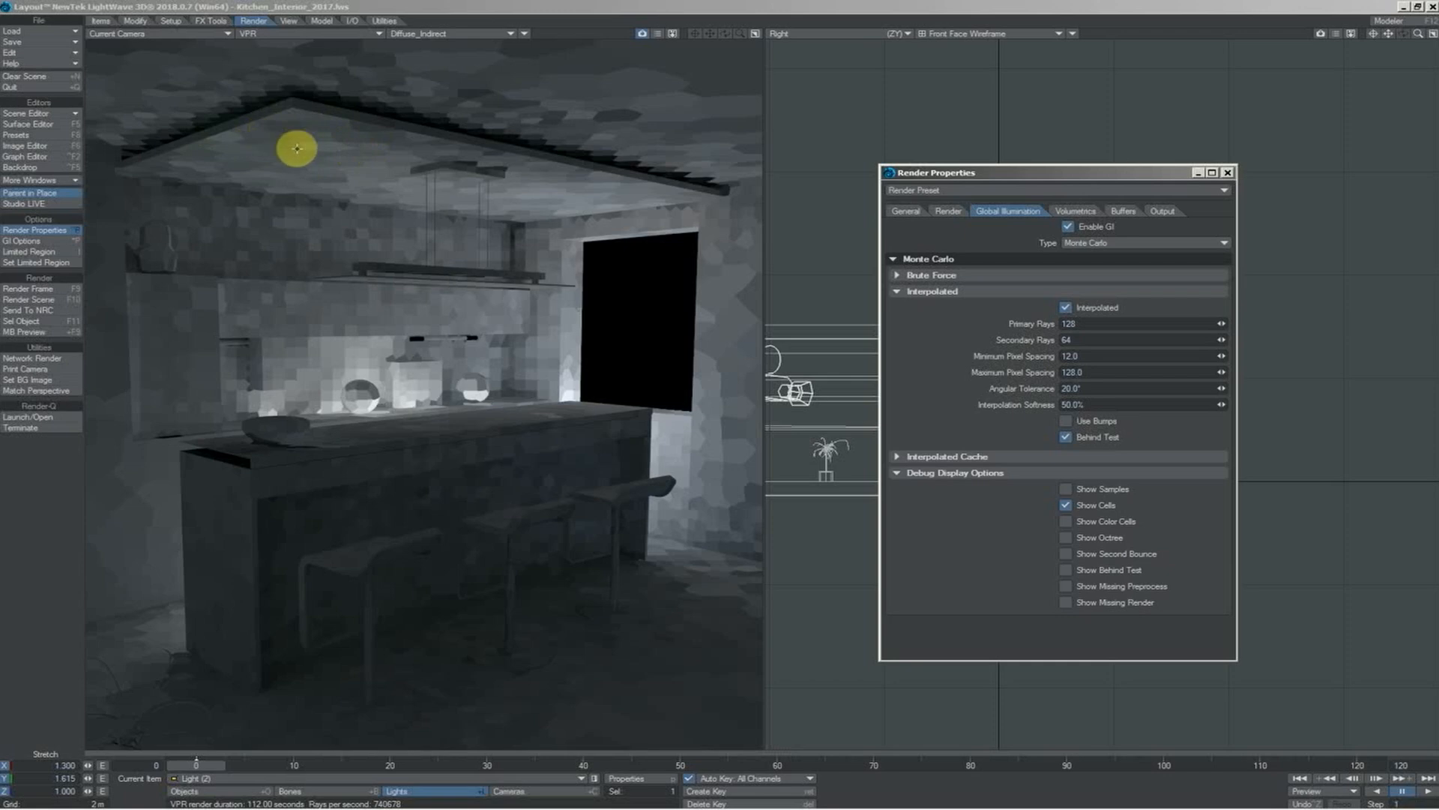
- Preview the Show Samples, Show Octree and Show Second Bounce debug displays one after another
left_click(1066, 489)
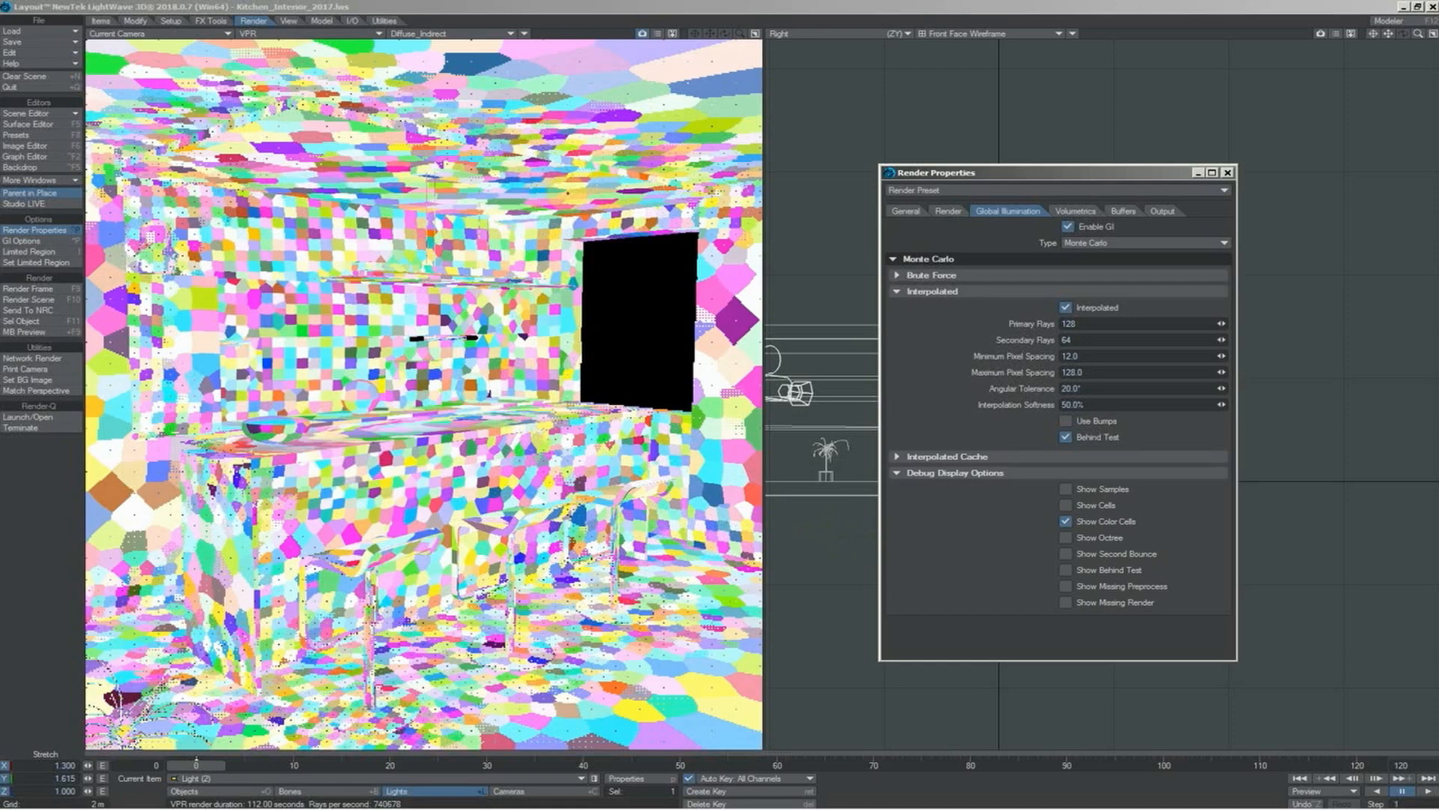
left_click(1065, 538)
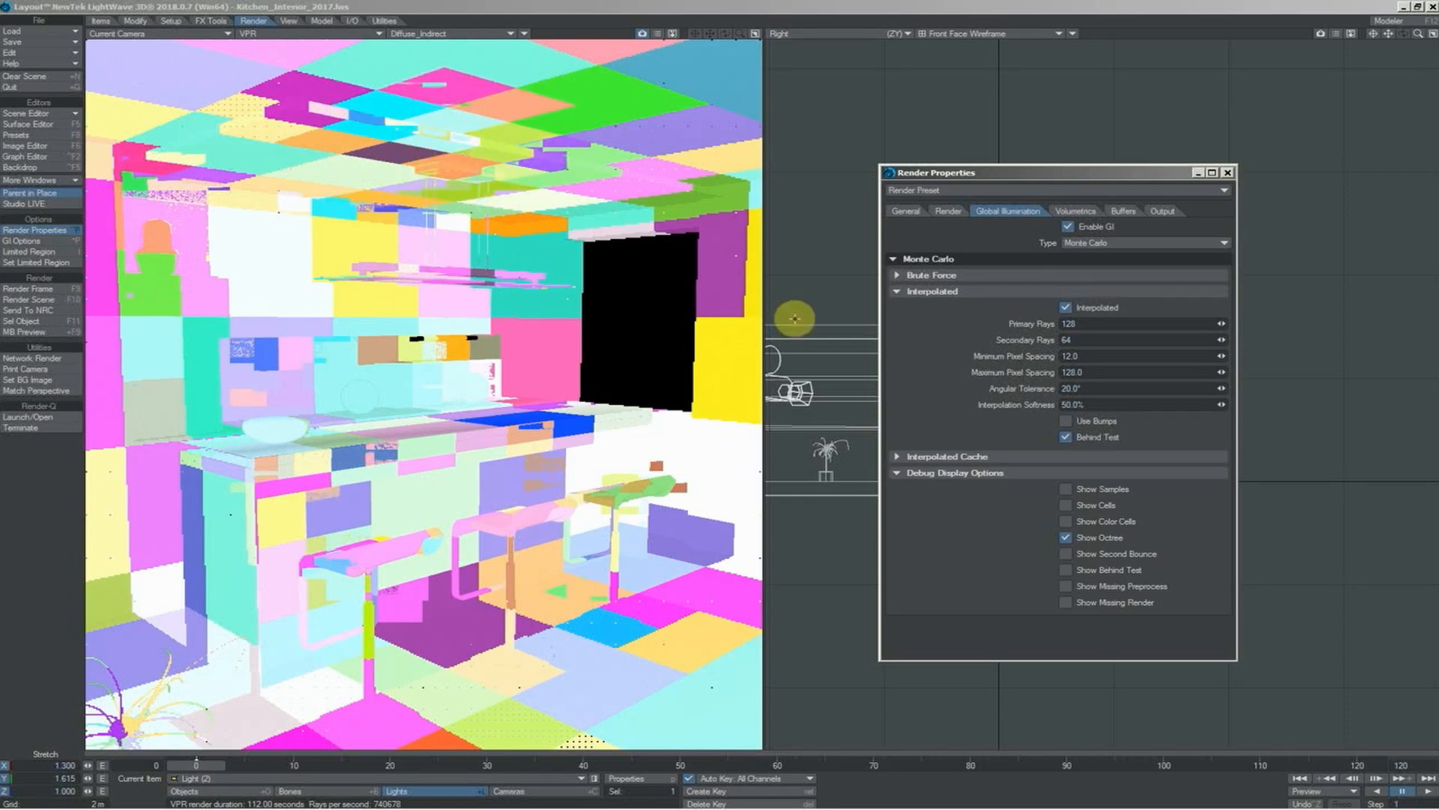
left_click(1109, 554)
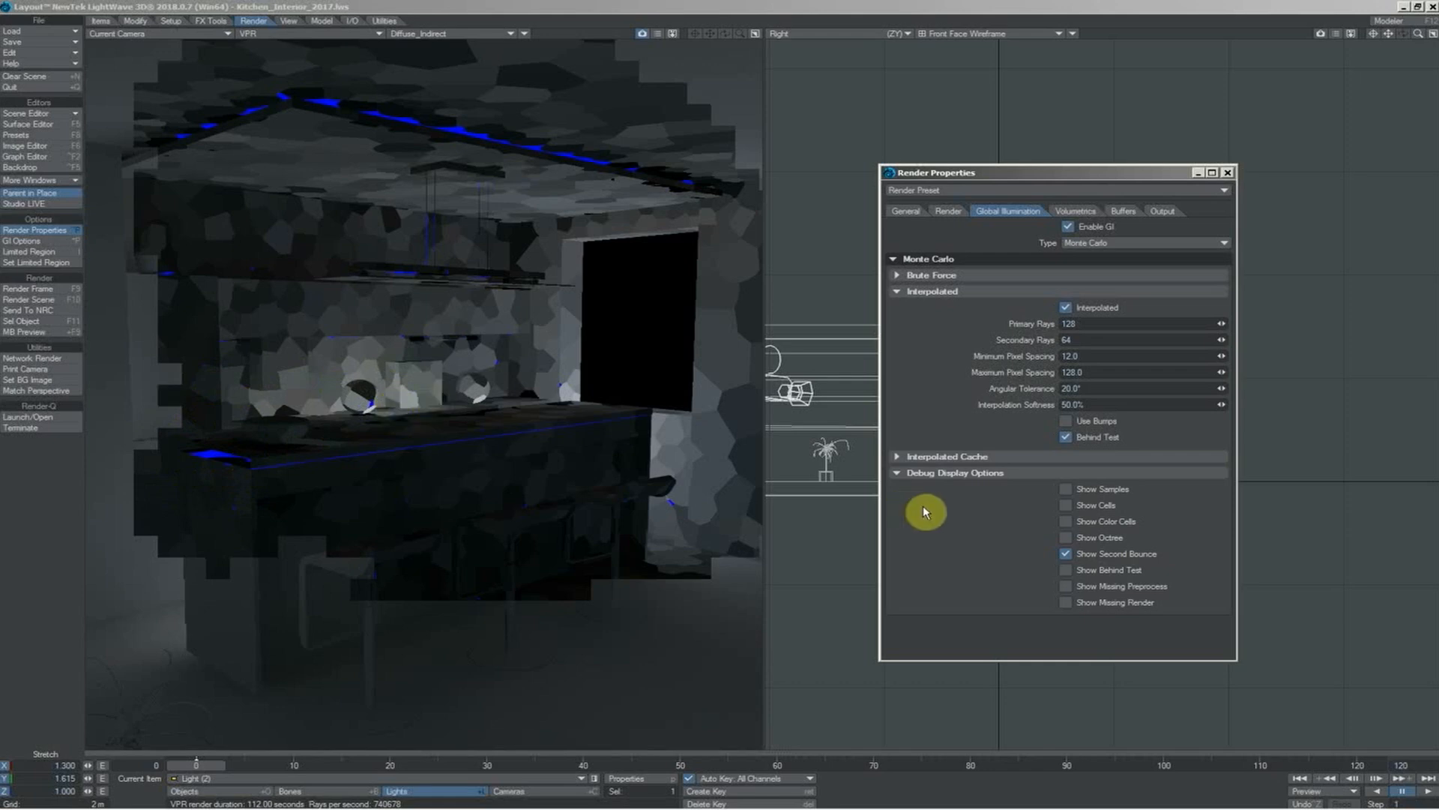
- Preview the Show Behind Test, Show Missing Preprocess and Show Missing Render debug displays in turn, switching each off again
left_click(1065, 570)
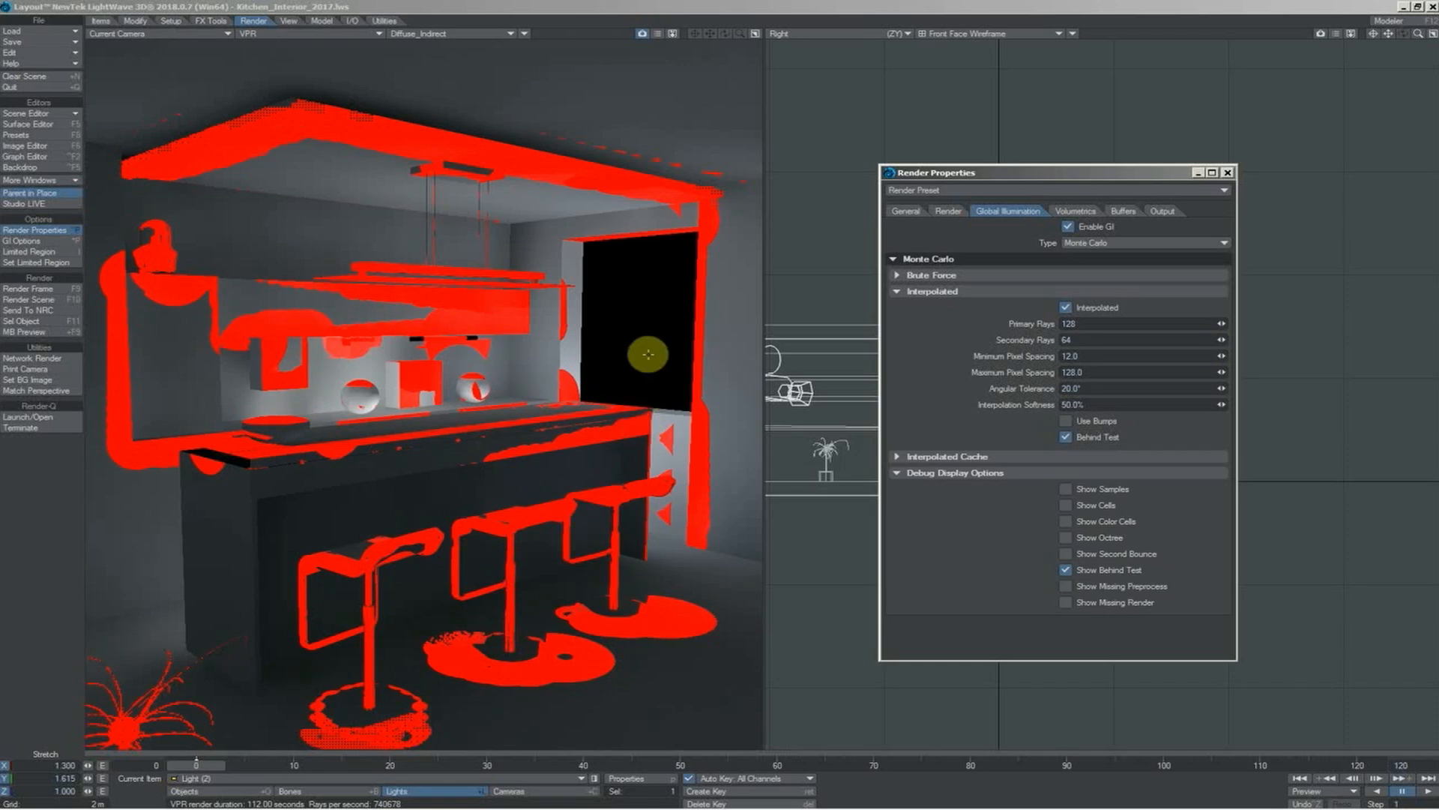
left_click(1066, 570)
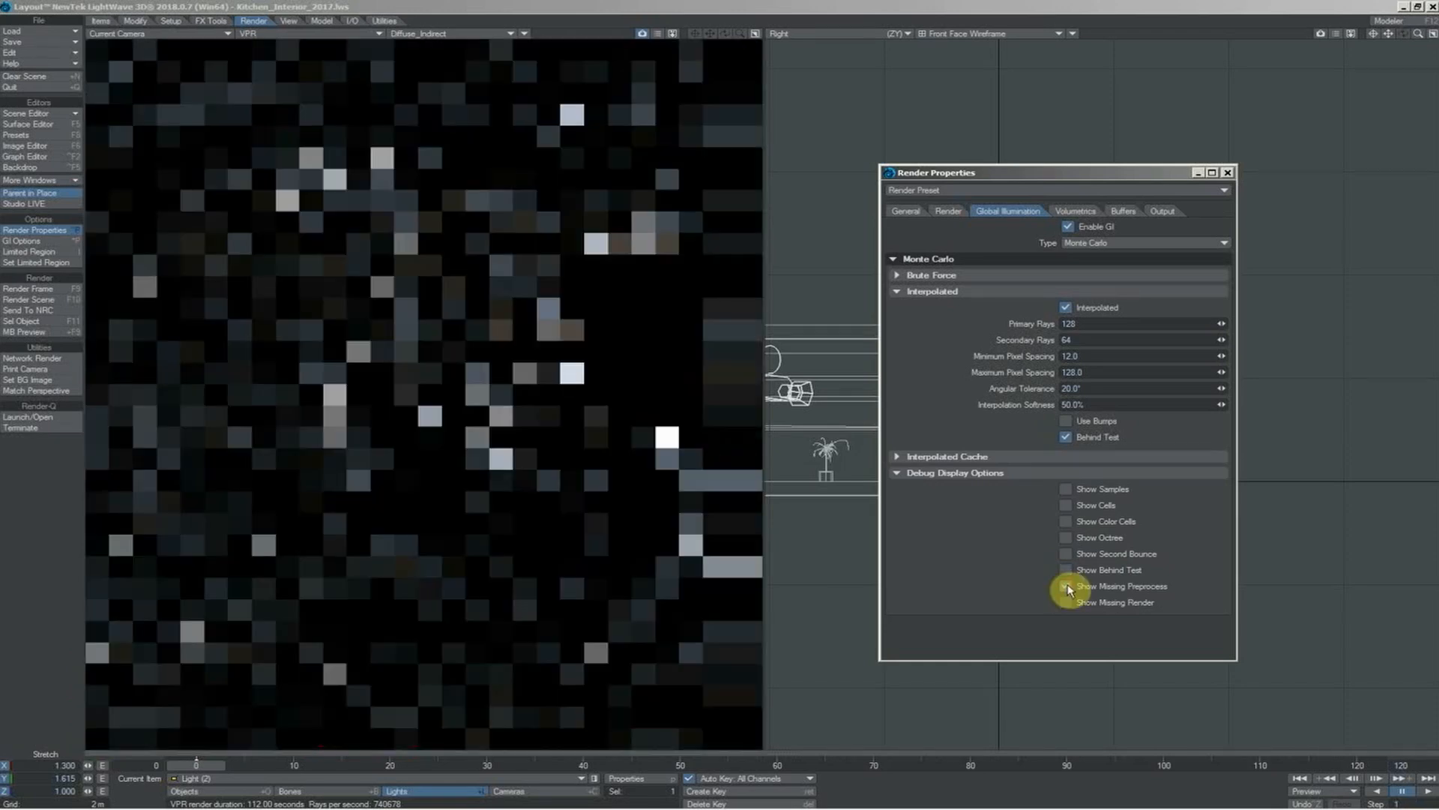
left_click(1066, 586)
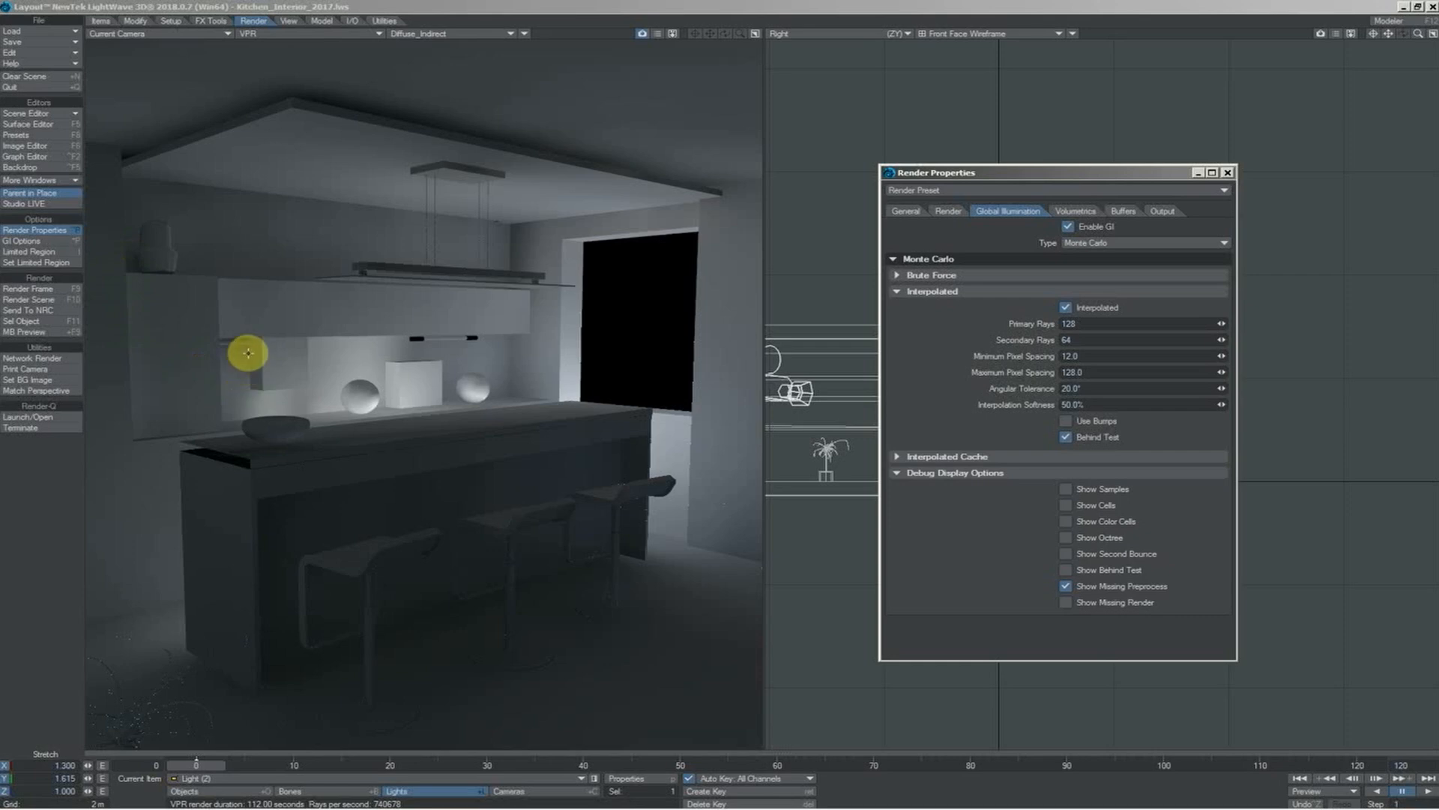
left_click(1065, 602)
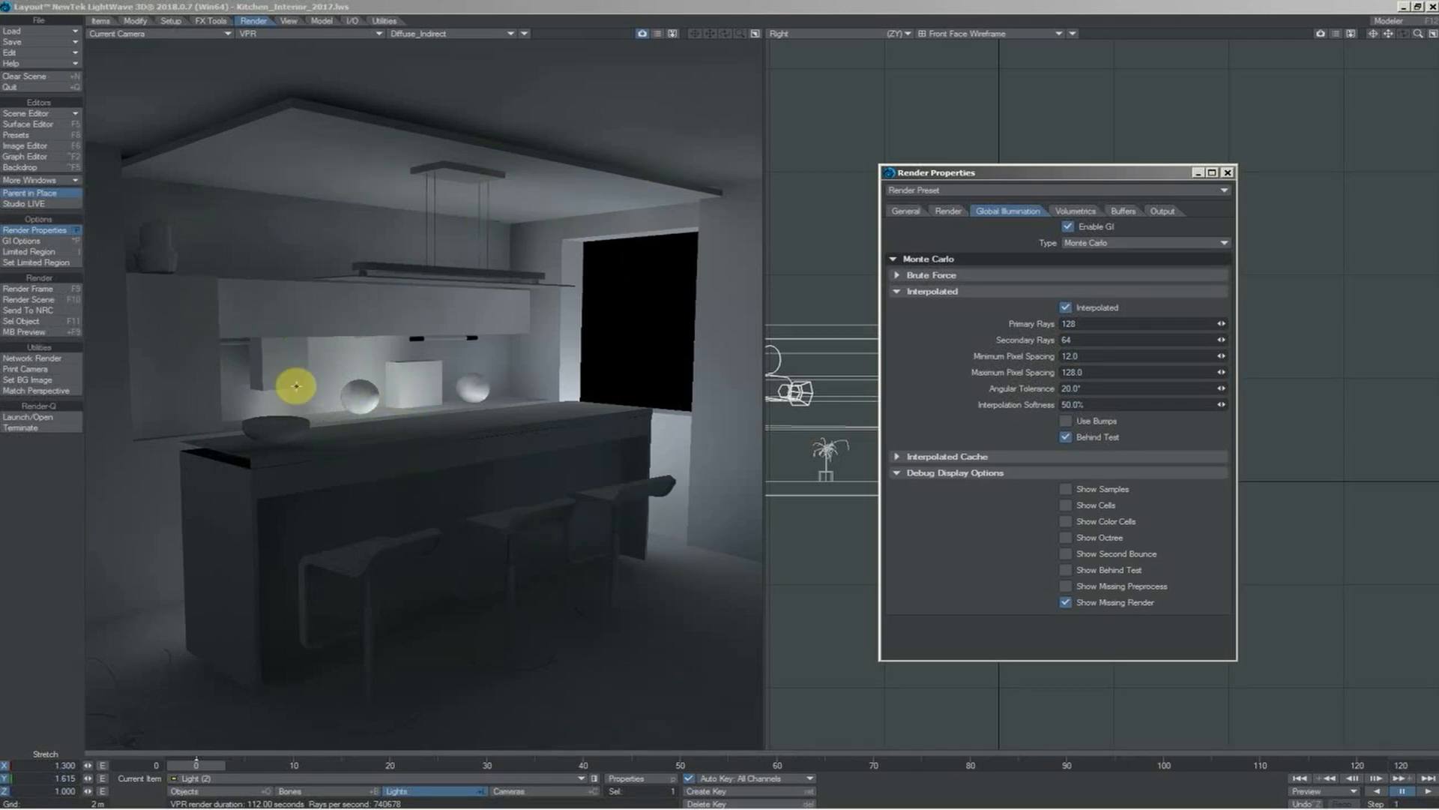
left_click(1061, 602)
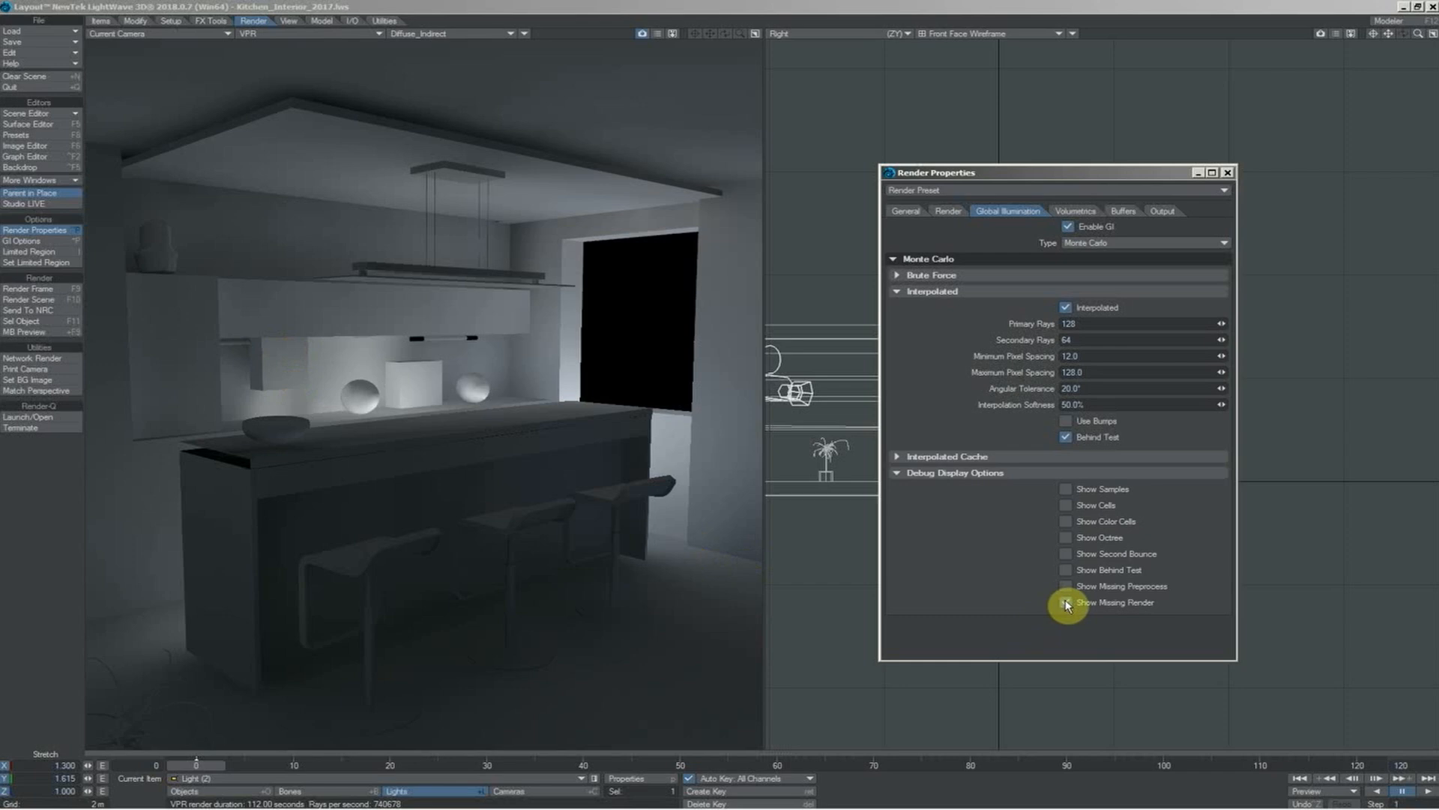
left_click(1065, 603)
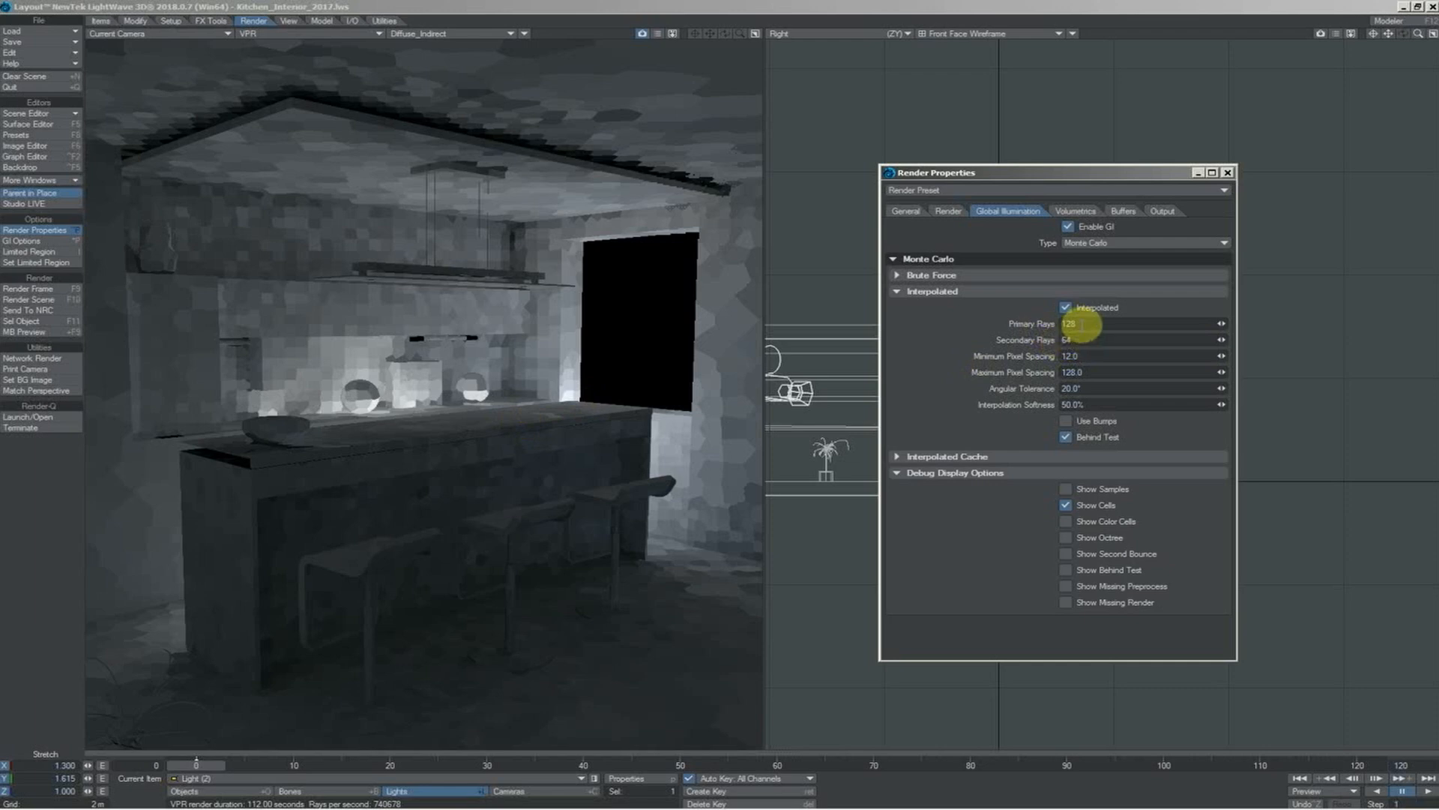
- Set both the interpolated Primary Rays and Secondary Rays to 12
left_click(1079, 324)
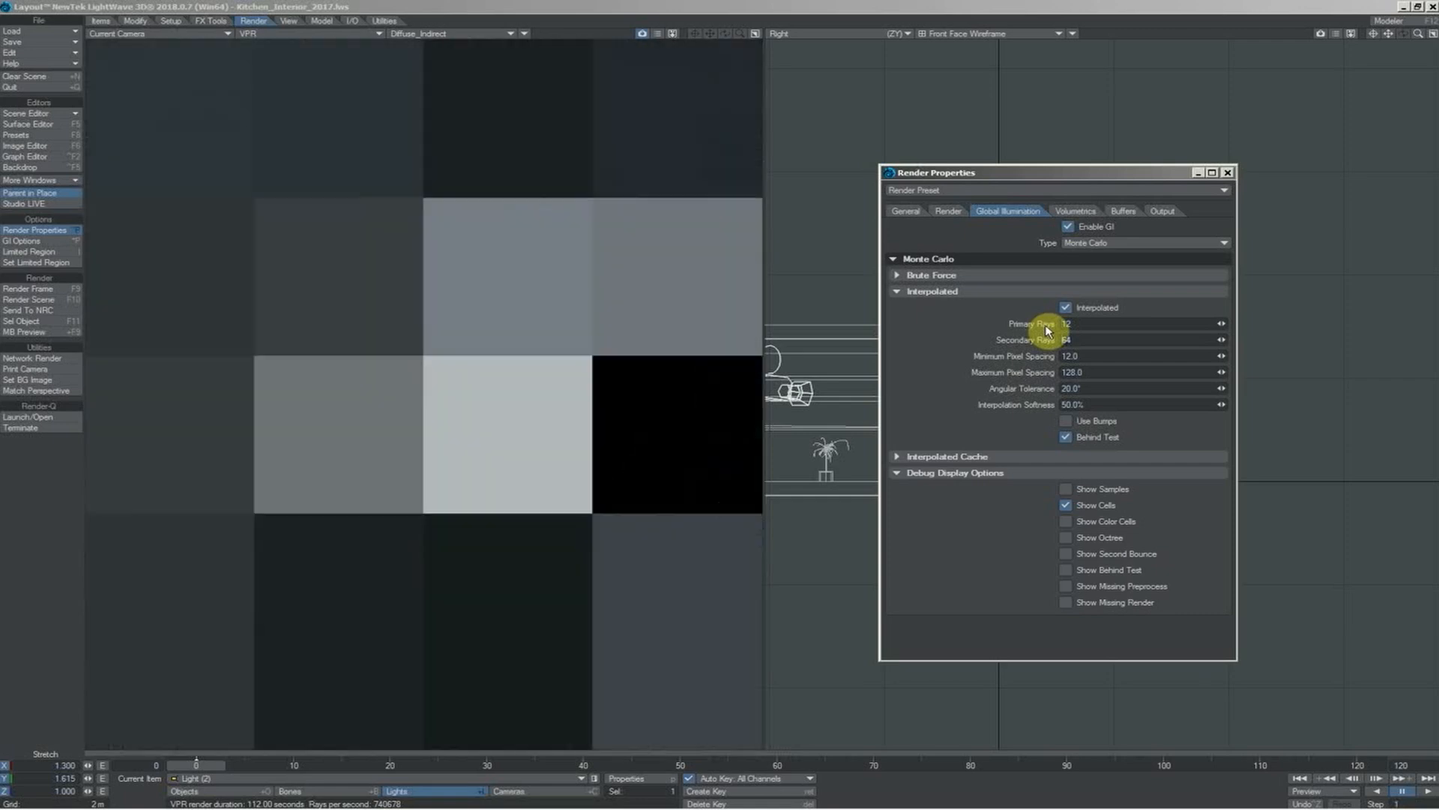
type("12")
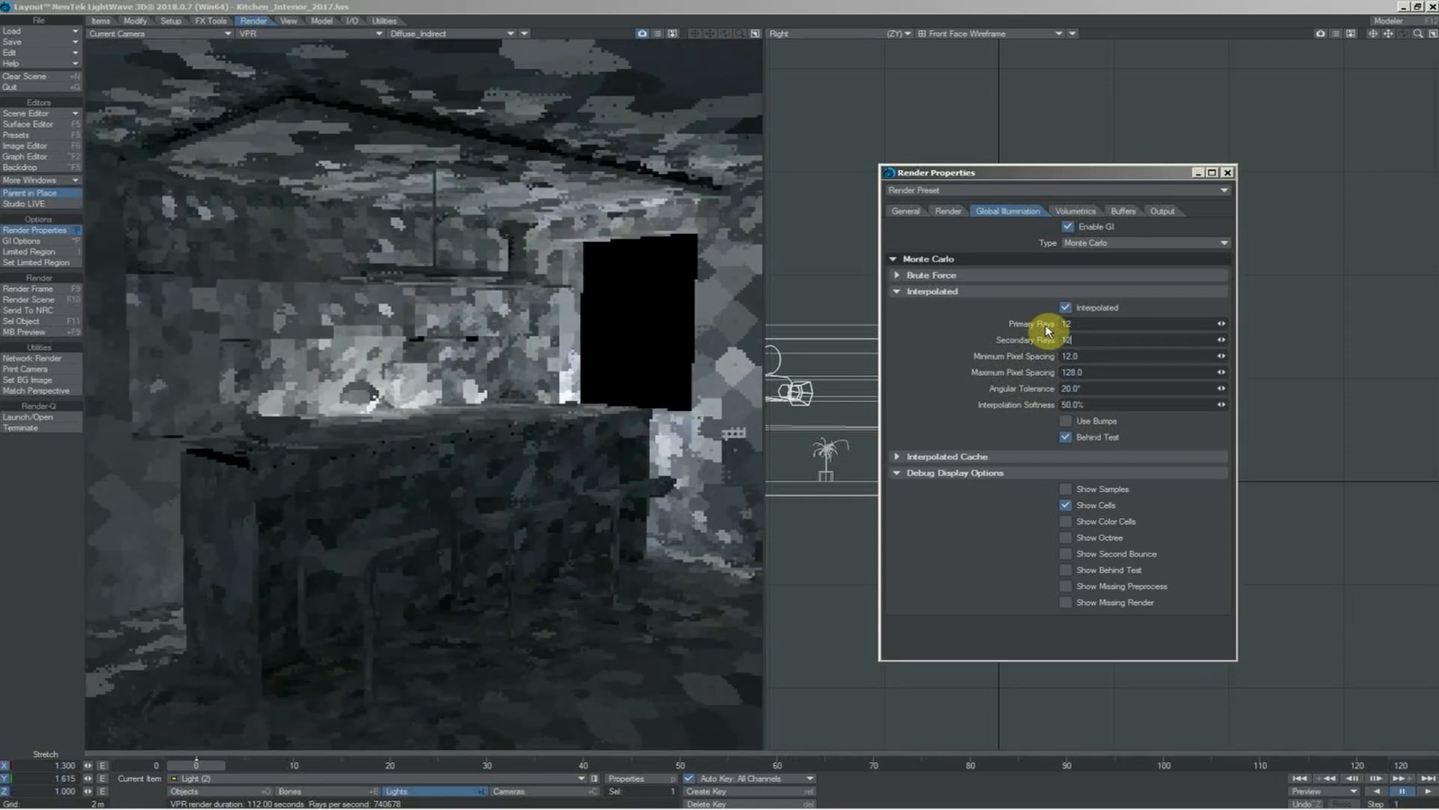
key("Return")
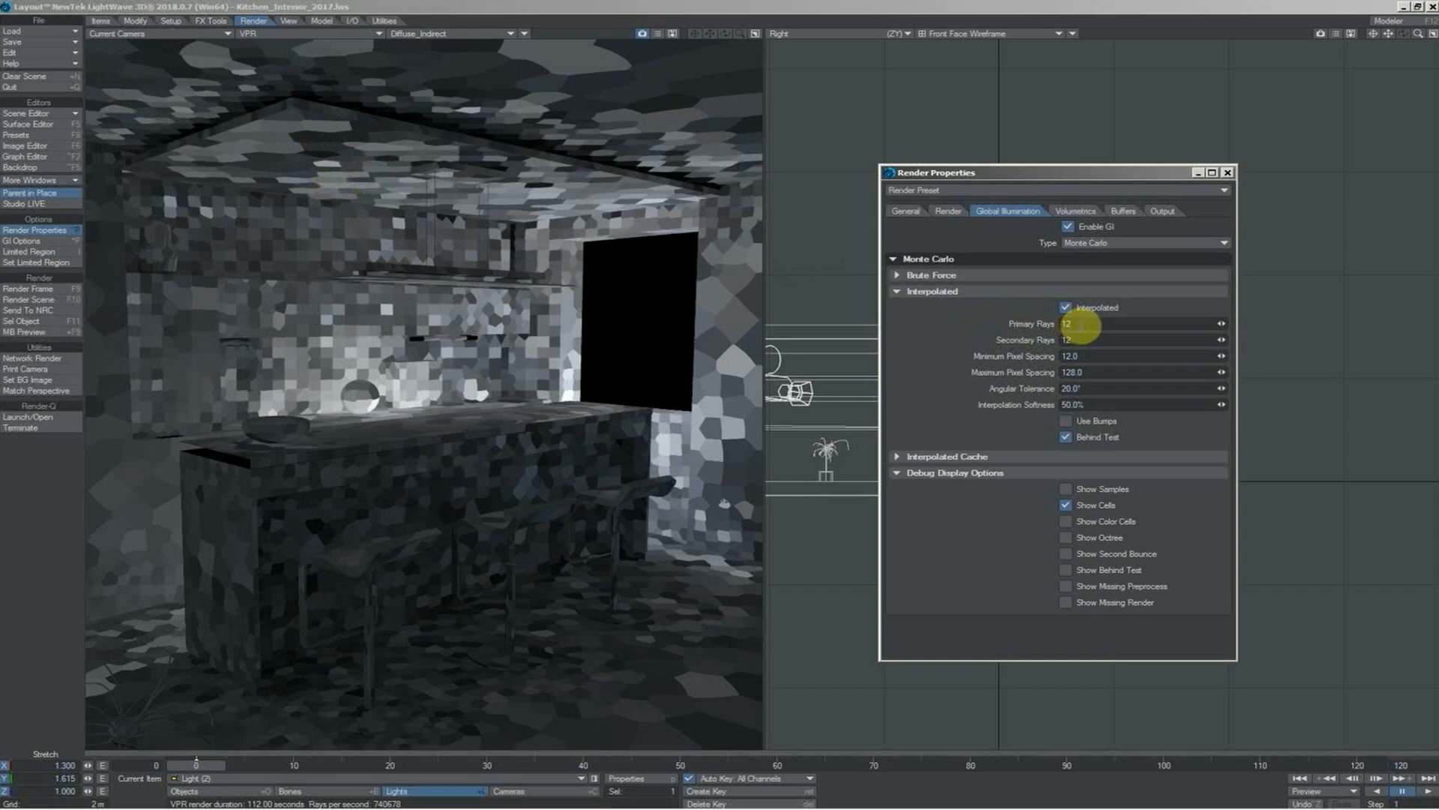
- Raise both the interpolated Primary Rays and Secondary Rays to 1200
left_click(1081, 324)
type("00")
key("Tab")
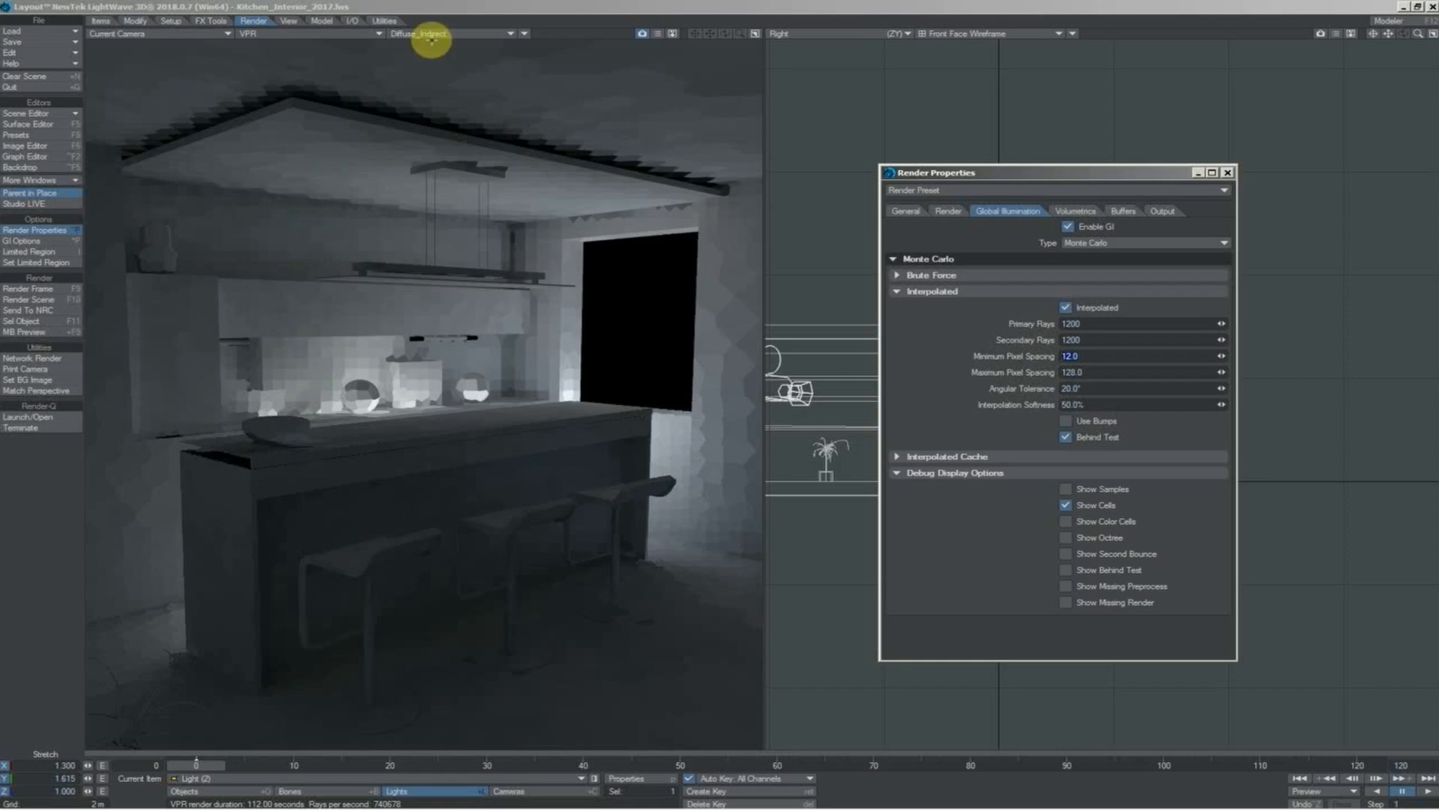
- Turn off Show Cells and reduce the interpolated Primary Rays and Secondary Rays to 12
left_click(1067, 506)
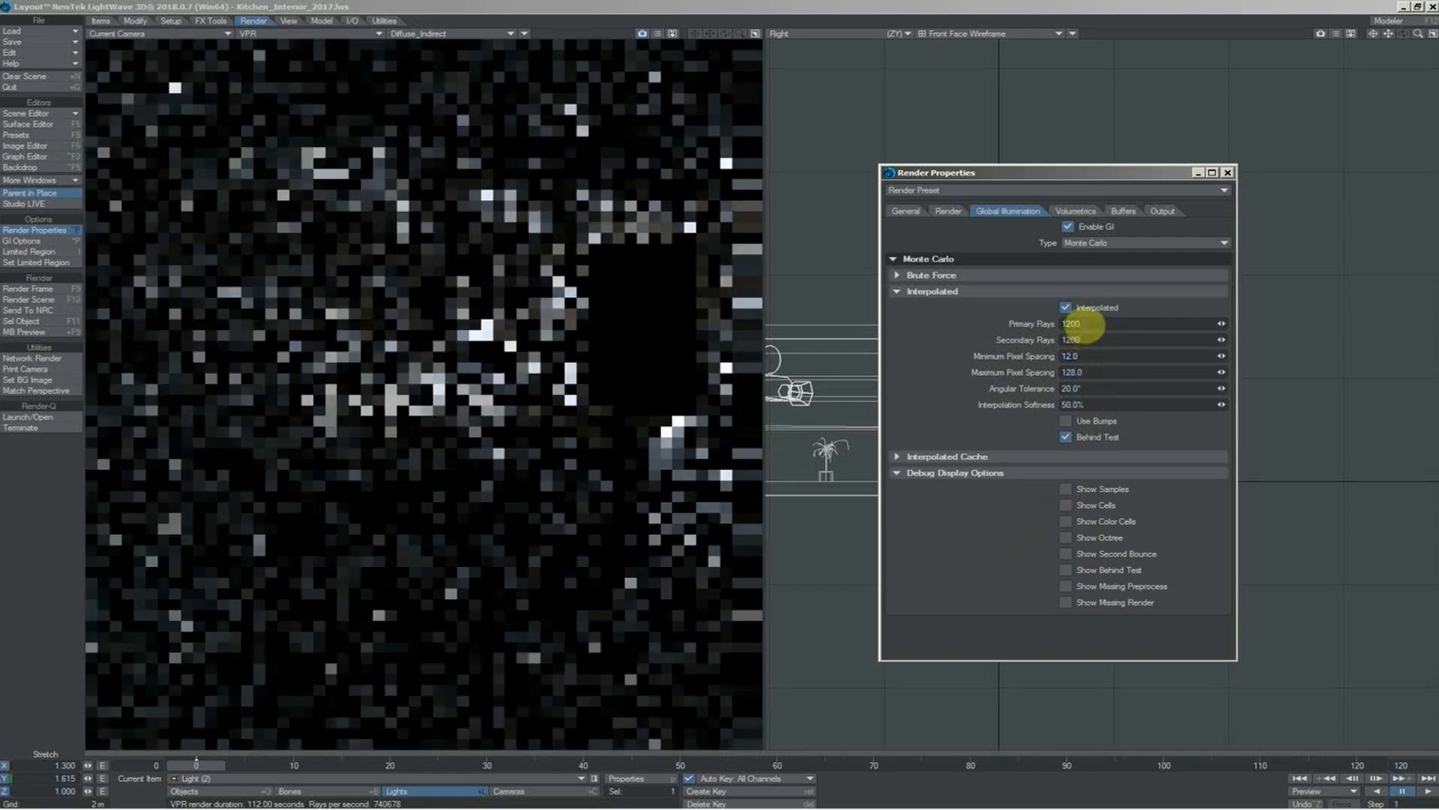
left_click(1083, 325)
key("BackSpace")
key("BackSpace")
key("Tab")
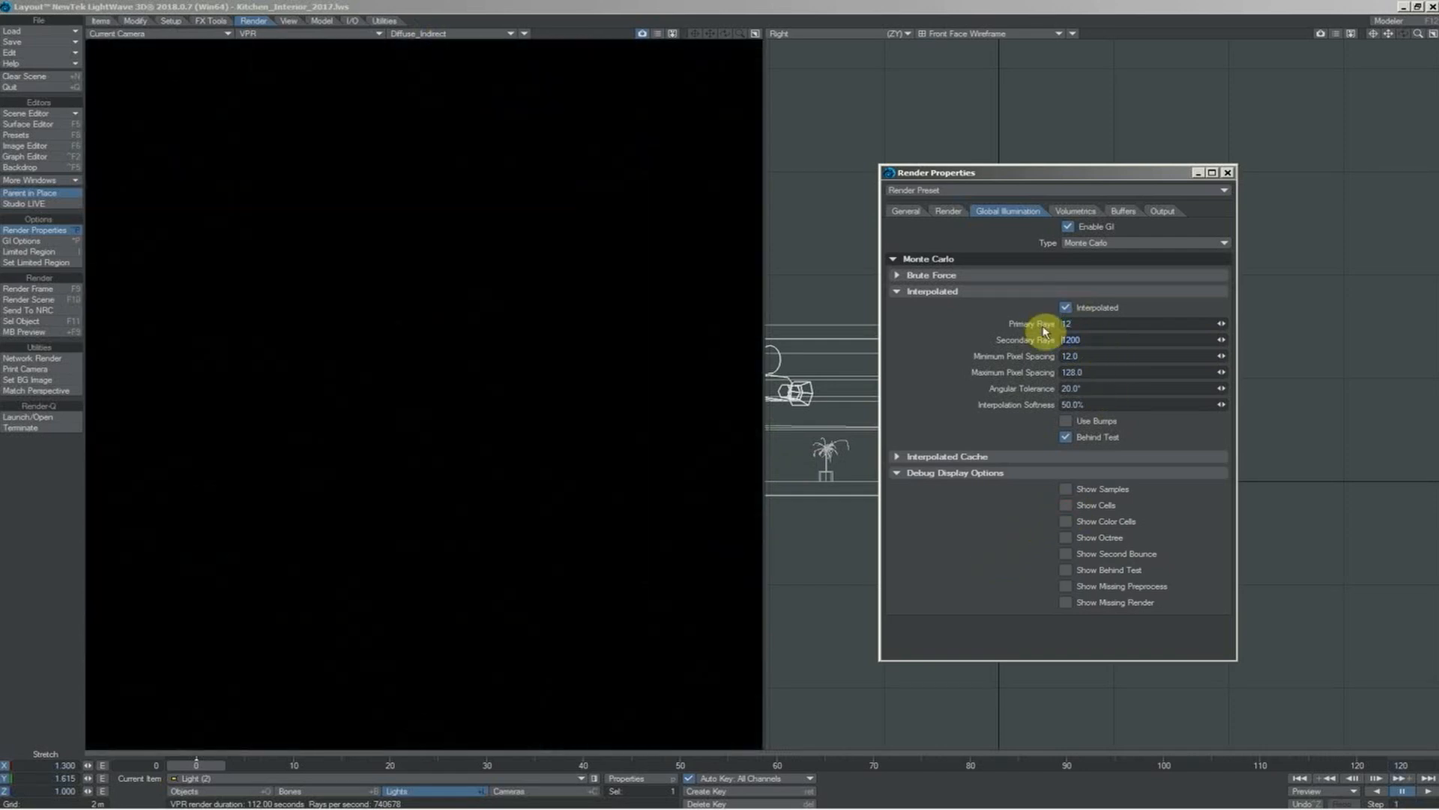
key("End")
key("BackSpace")
key("BackSpace")
key("Return")
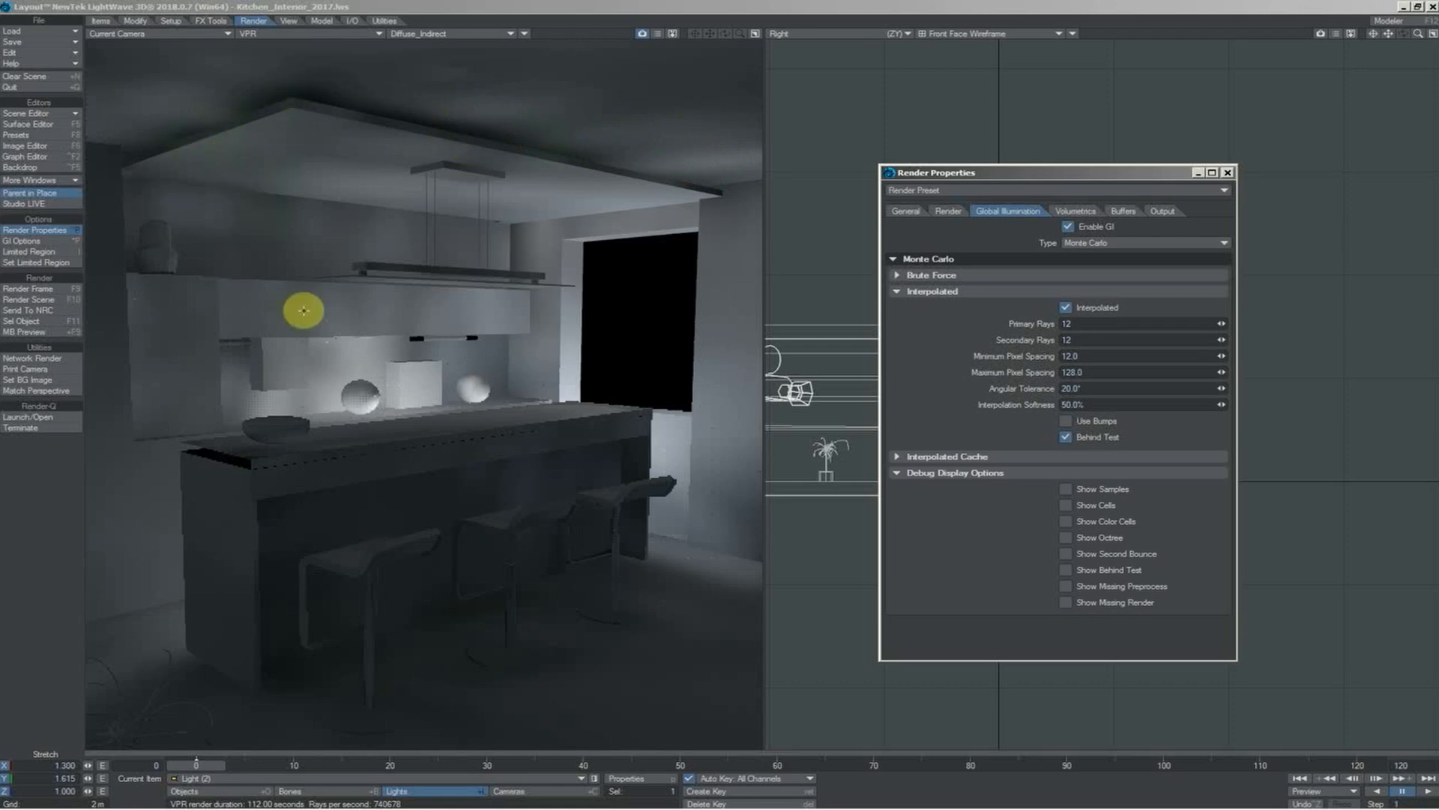
- Increase the Primary Rays and Secondary Rays to 1200 each for comparison without the cell display
type("00")
key("Tab")
type("00")
key("Tab")
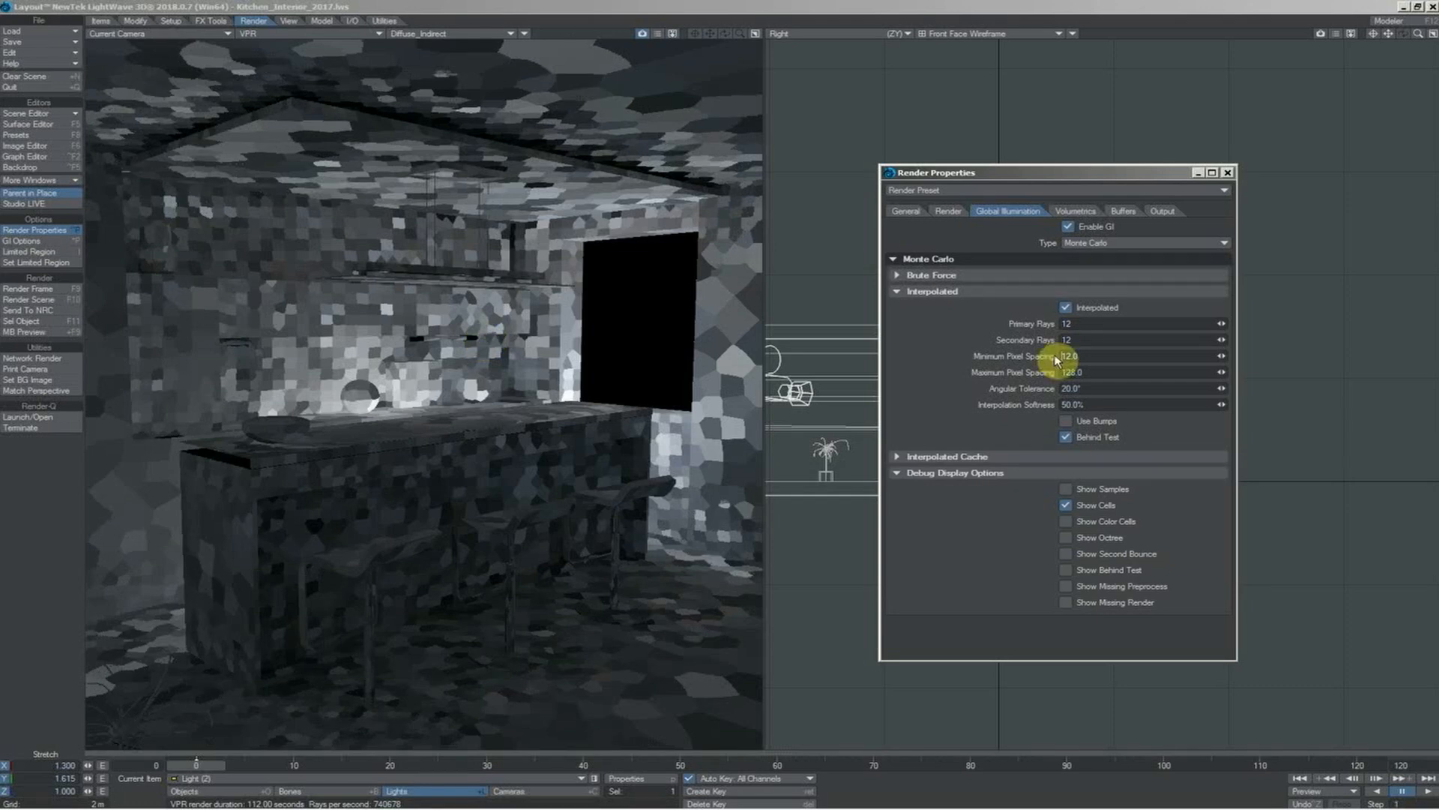
- Set the Minimum Pixel Spacing to 60 and the Maximum Pixel Spacing to 400
type("60")
key("Return")
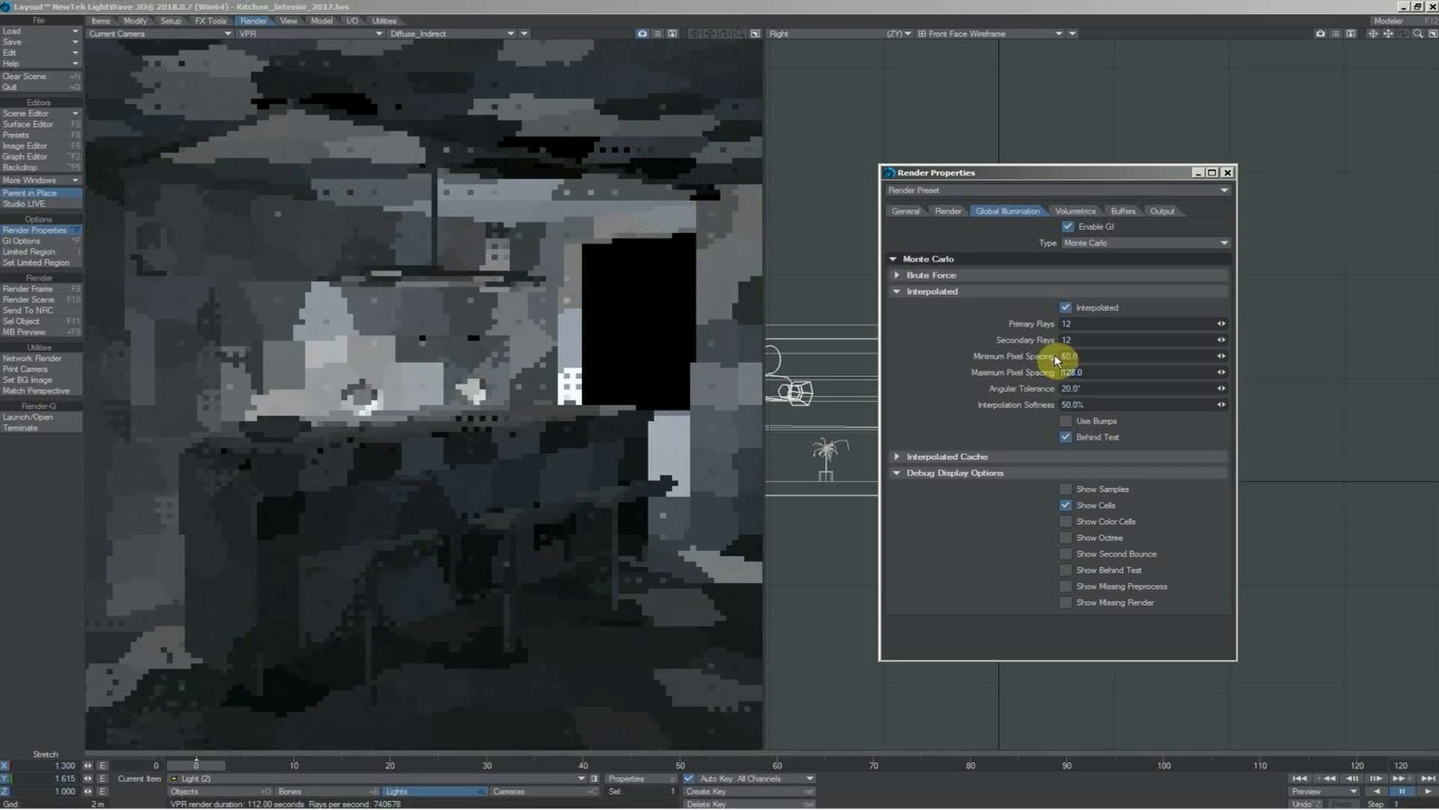
type("400")
key("Return")
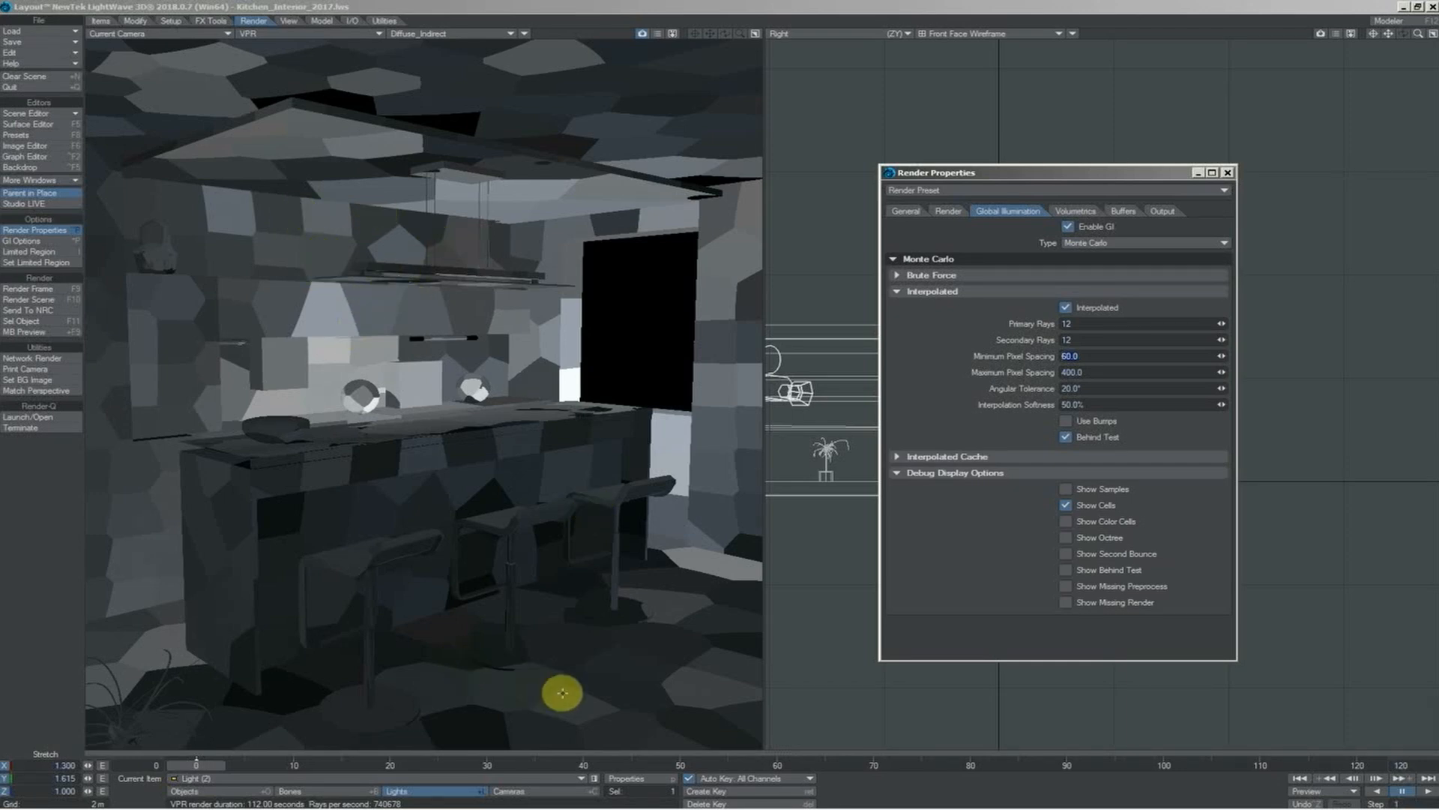
- Set the camera's resolution multiplier to 200 % and close the camera properties
key("shift+c")
left_click(651, 784)
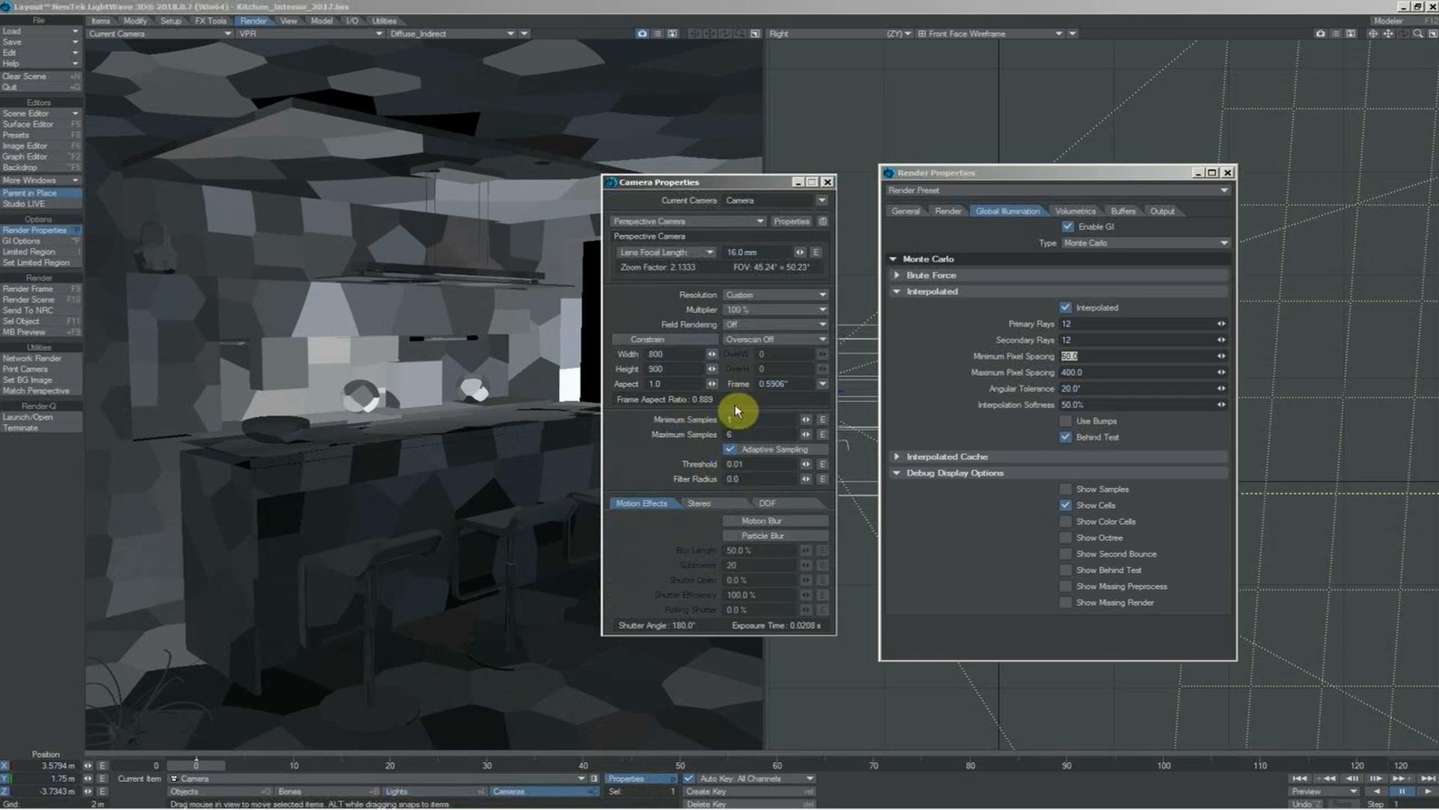
left_click(766, 309)
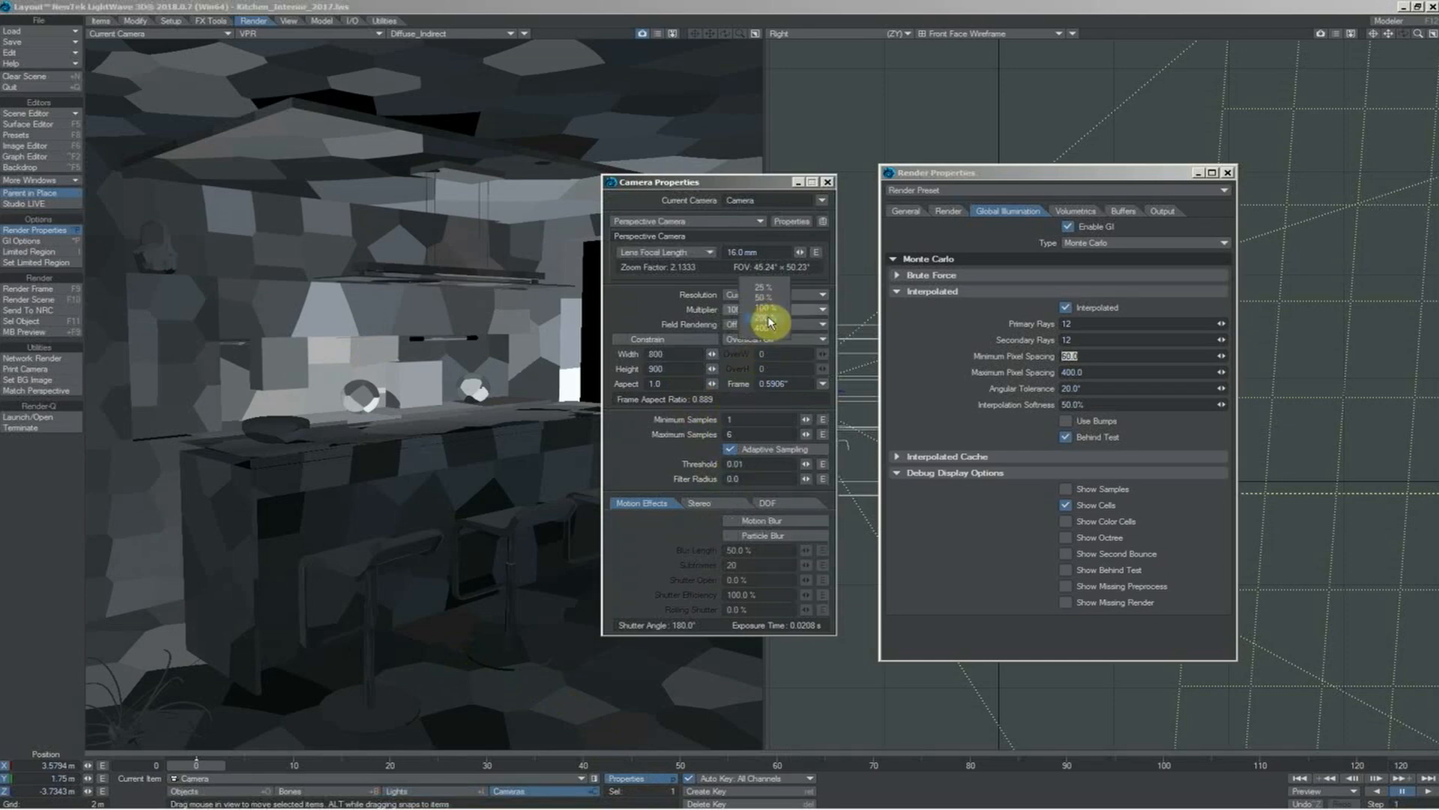
left_click(768, 321)
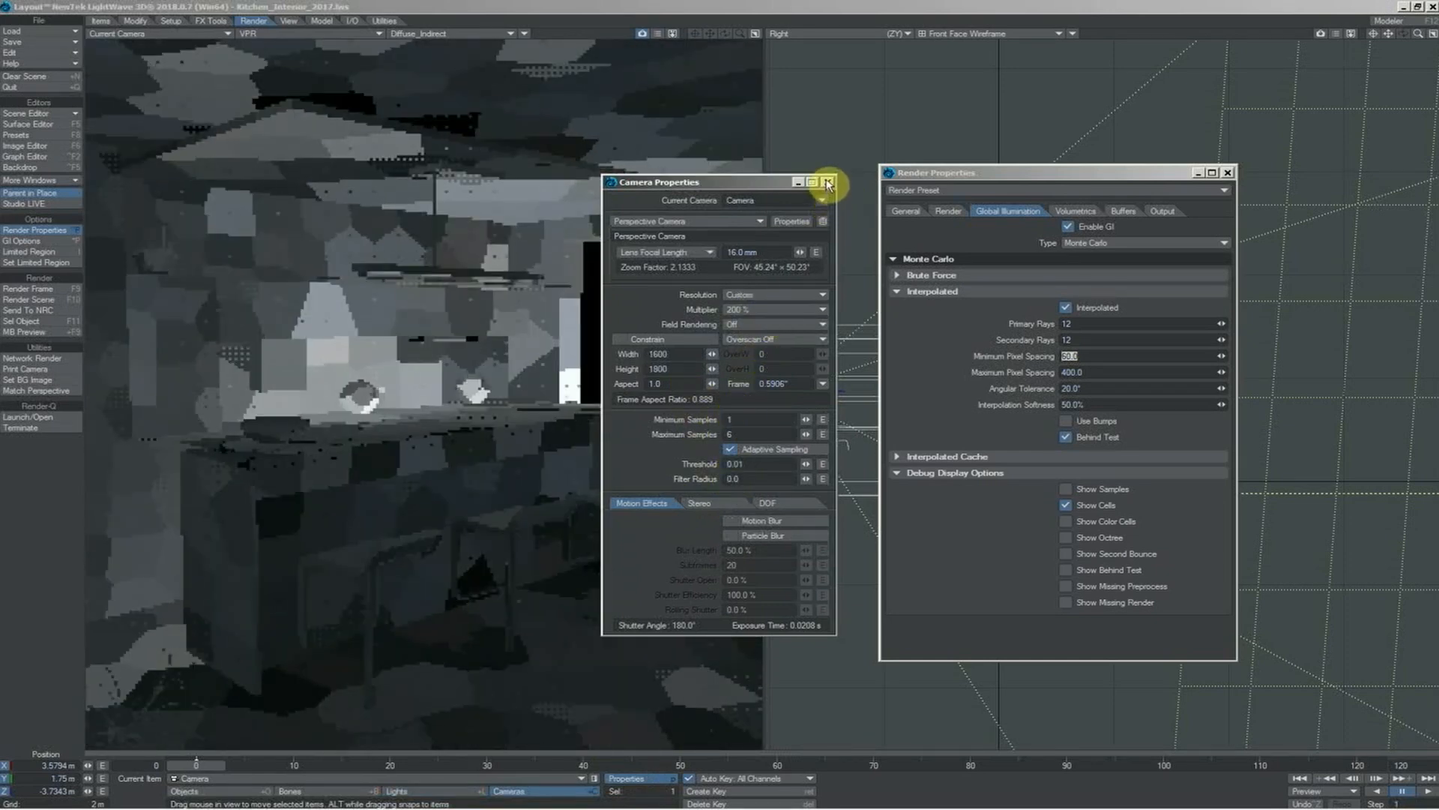
left_click(828, 182)
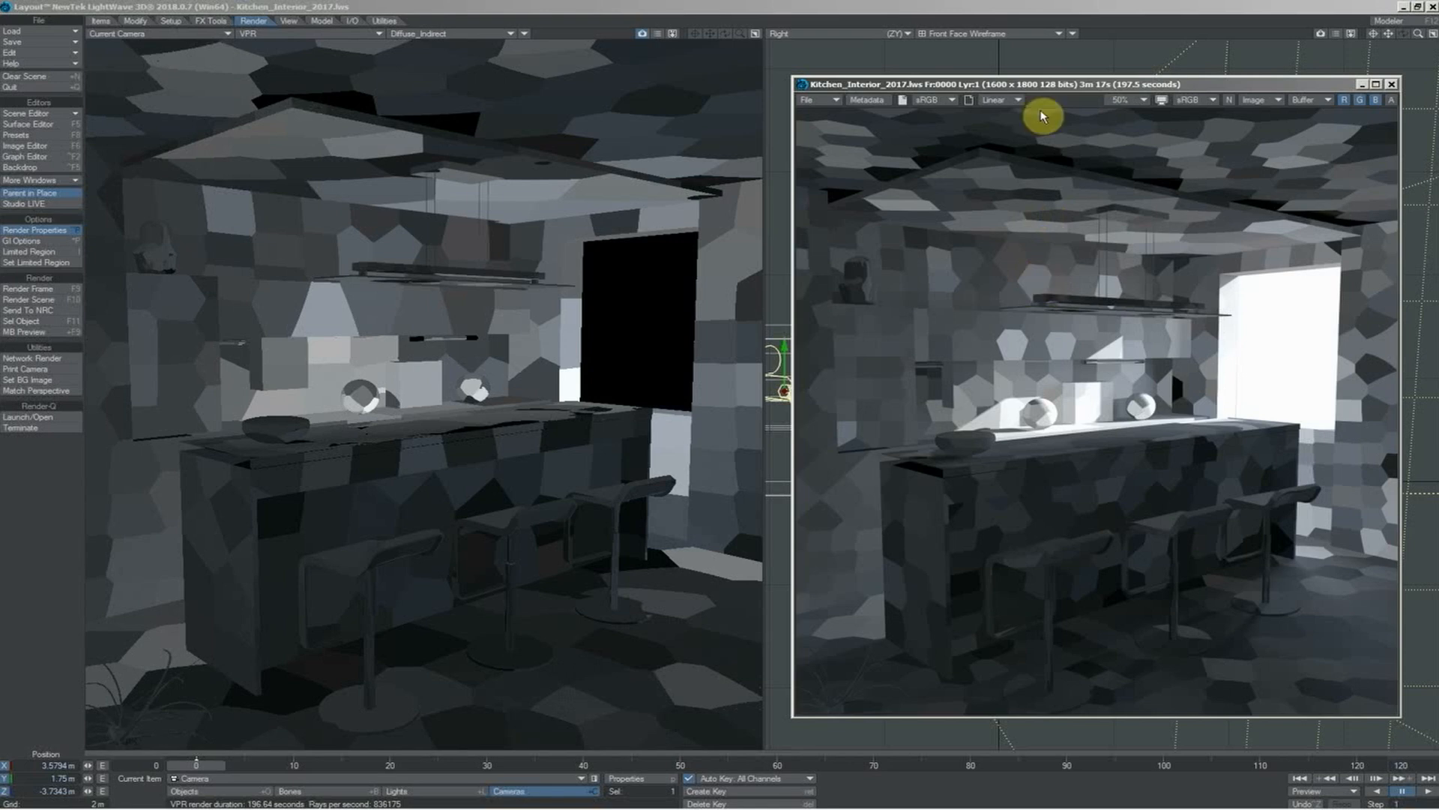
- Examine the interpolation cells in the rendered image at 100% zoom and close the image viewer
left_click(1125, 100)
left_click(1131, 109)
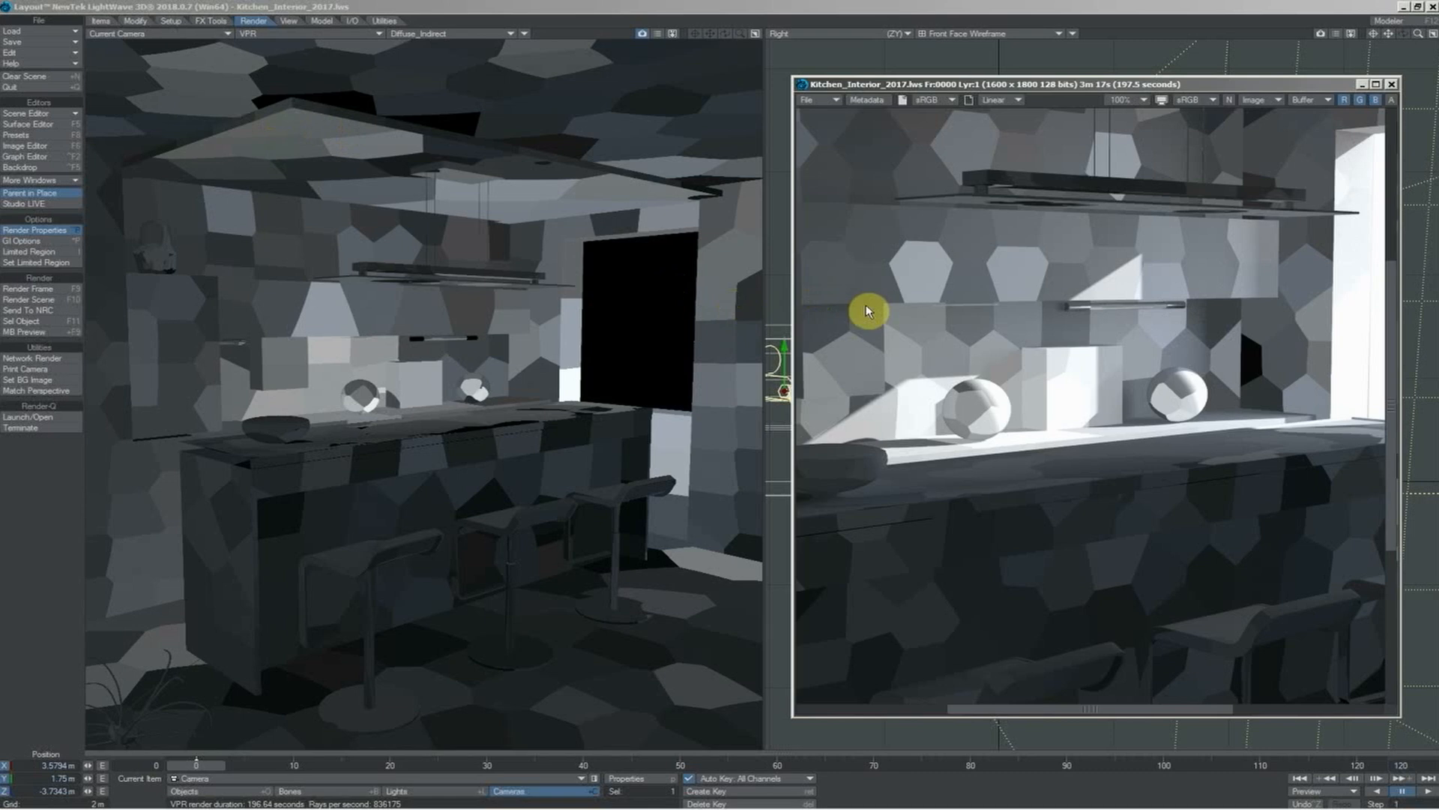
left_click(1392, 84)
- Set the interpolated Minimum Pixel Spacing to 1
left_click(1070, 356)
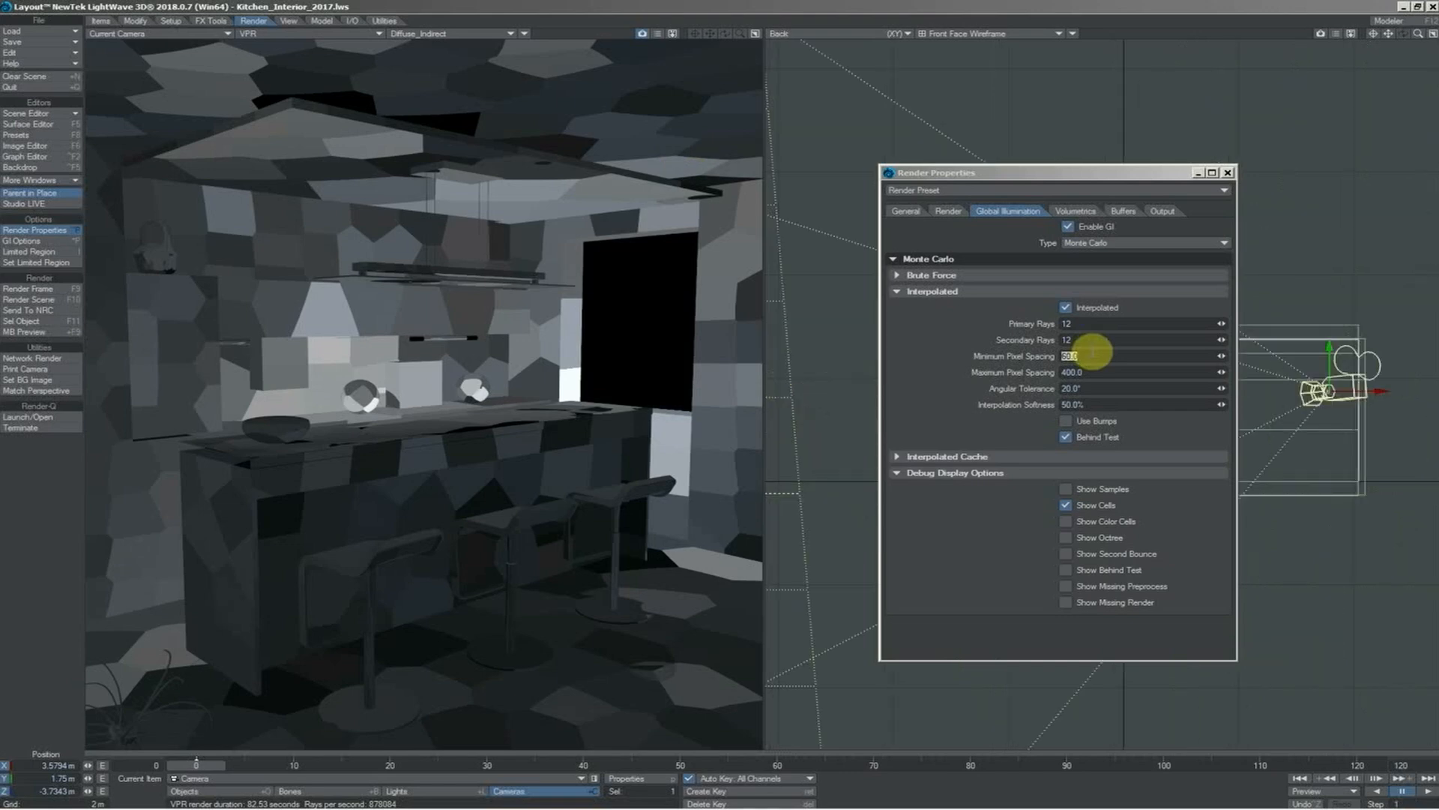
type("60")
key("Return")
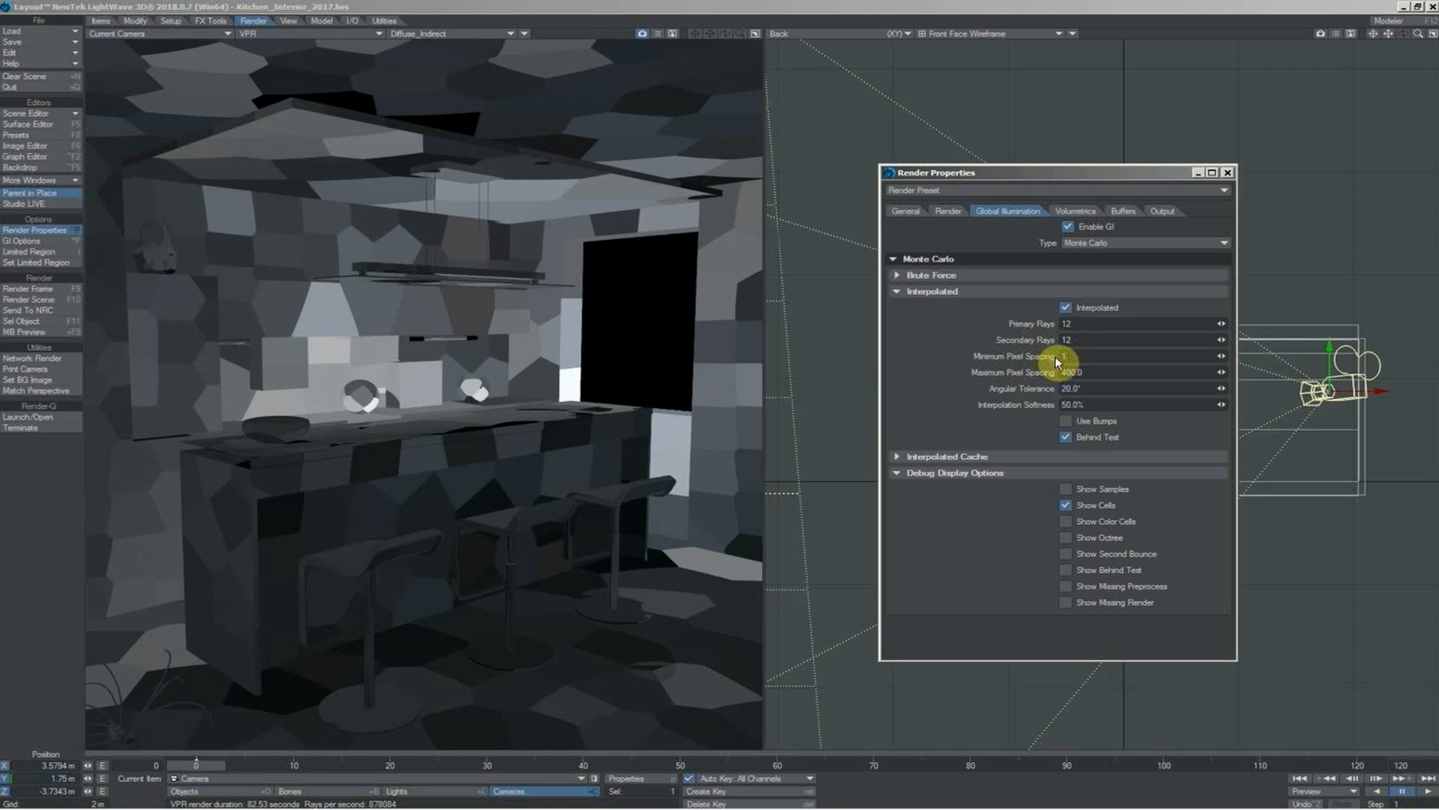
key("Return")
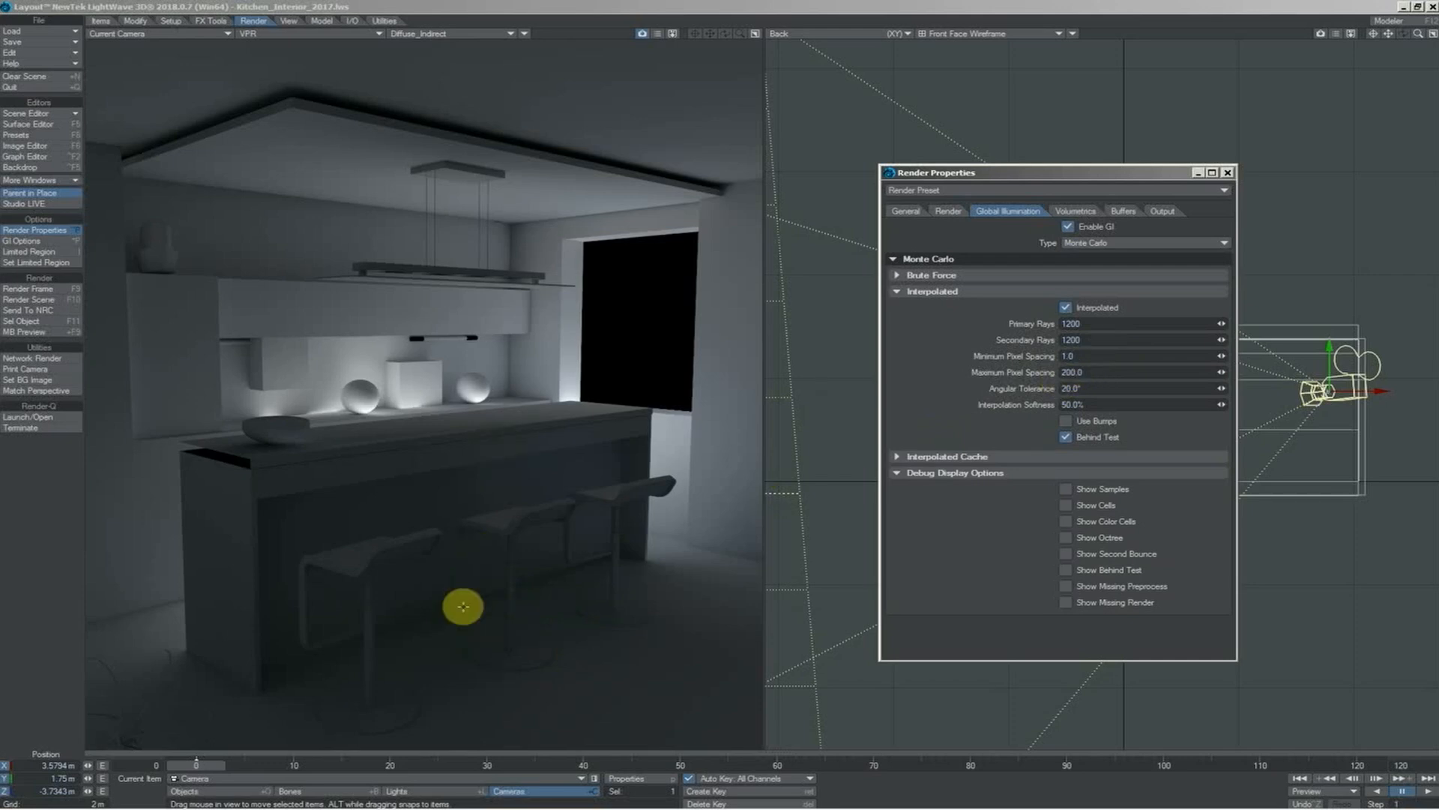
- Lower the Primary Rays and Secondary Rays to 12 with the cell display switched off
type("12")
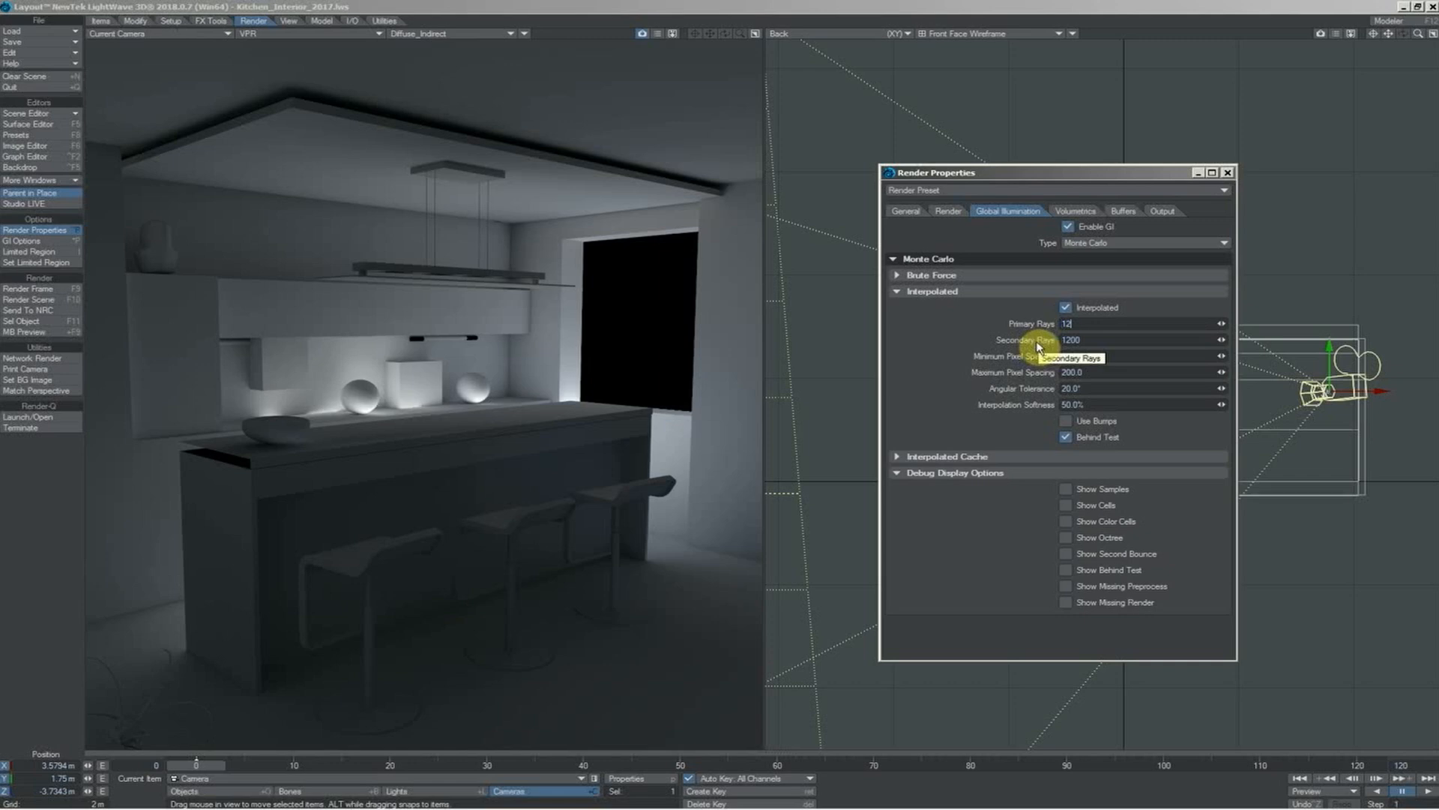
key("Tab")
type("12")
key("Return")
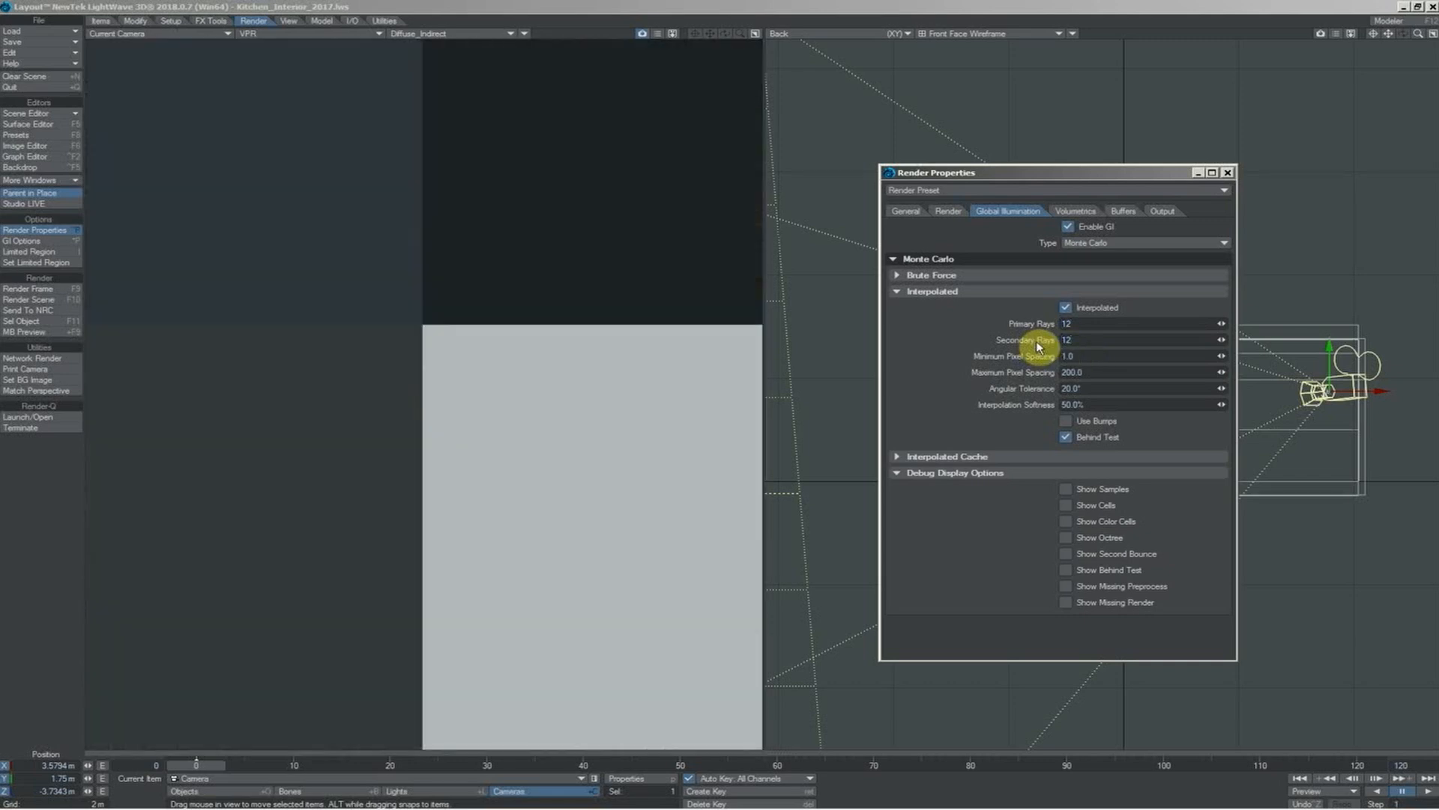
key("Tab")
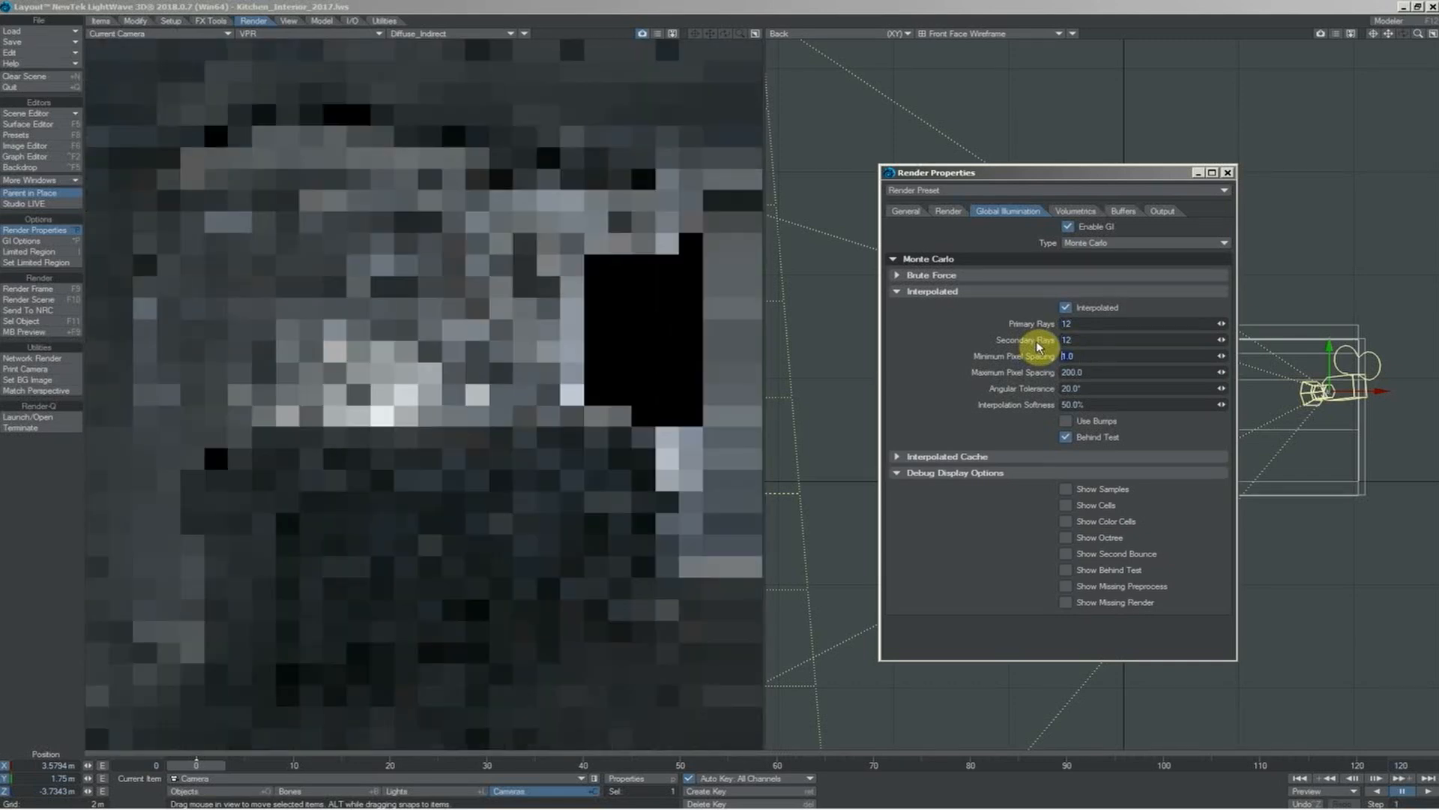
- Set the interpolated Maximum Pixel Spacing to 1 and the Interpolation Softness to 0 %
key("Tab")
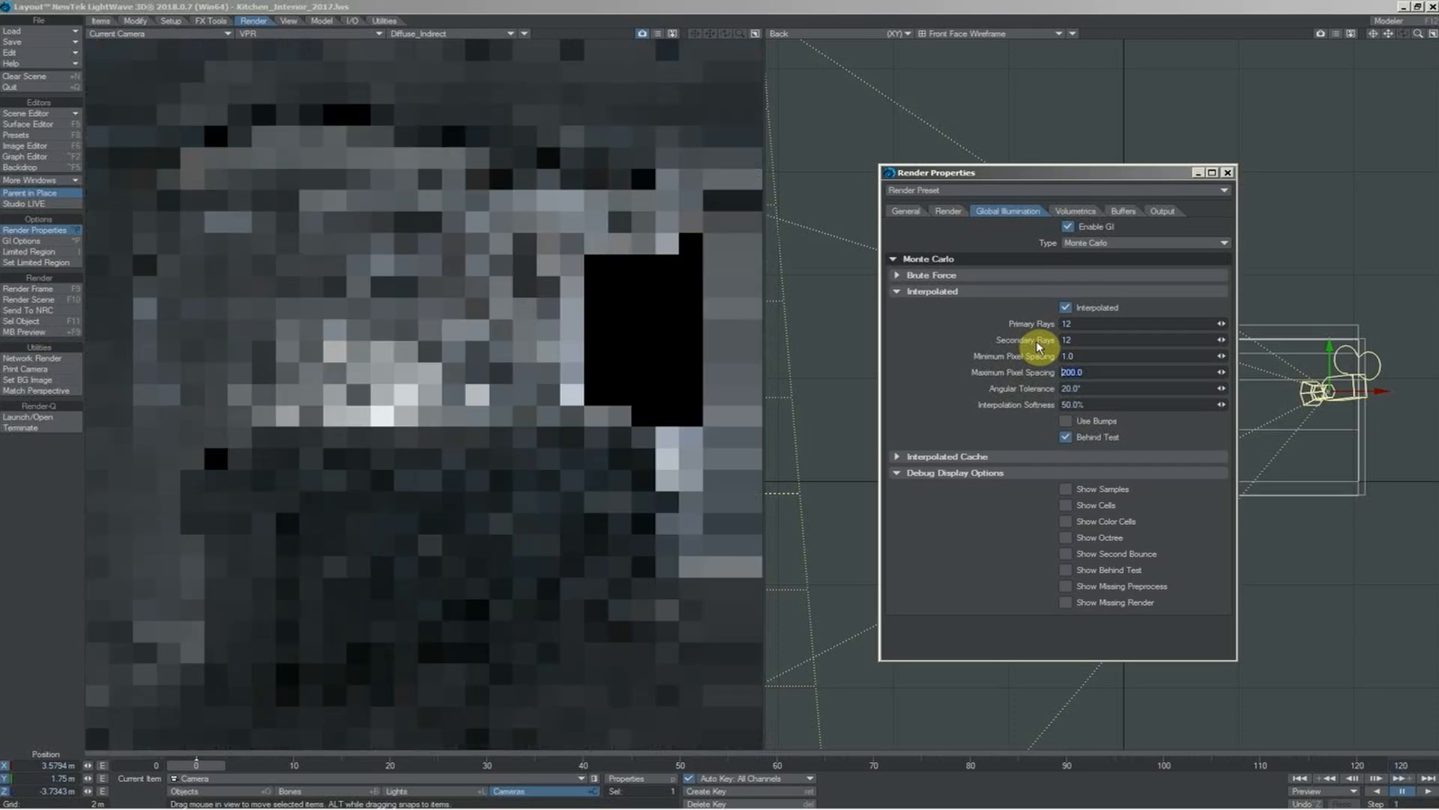
type("1")
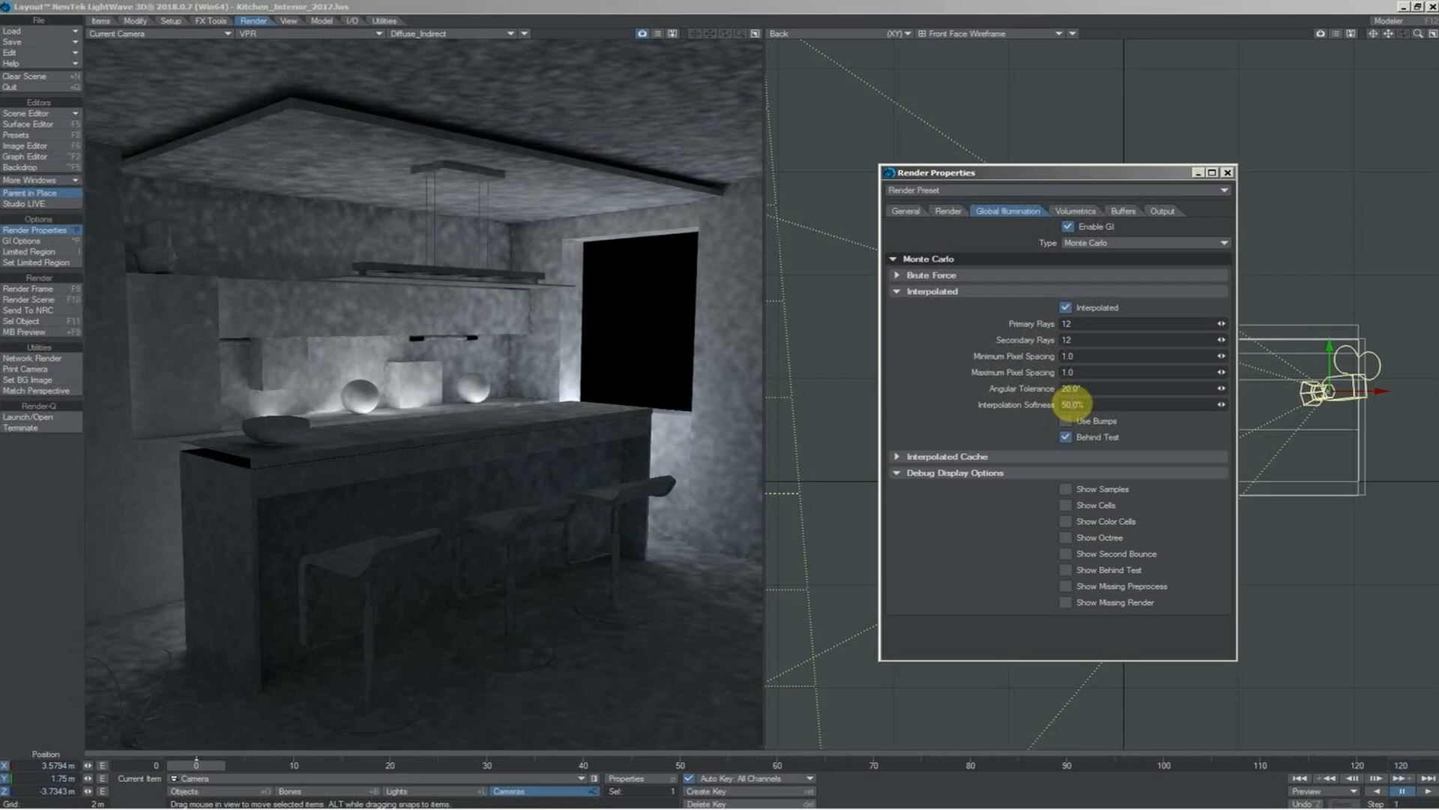
left_click(1079, 405)
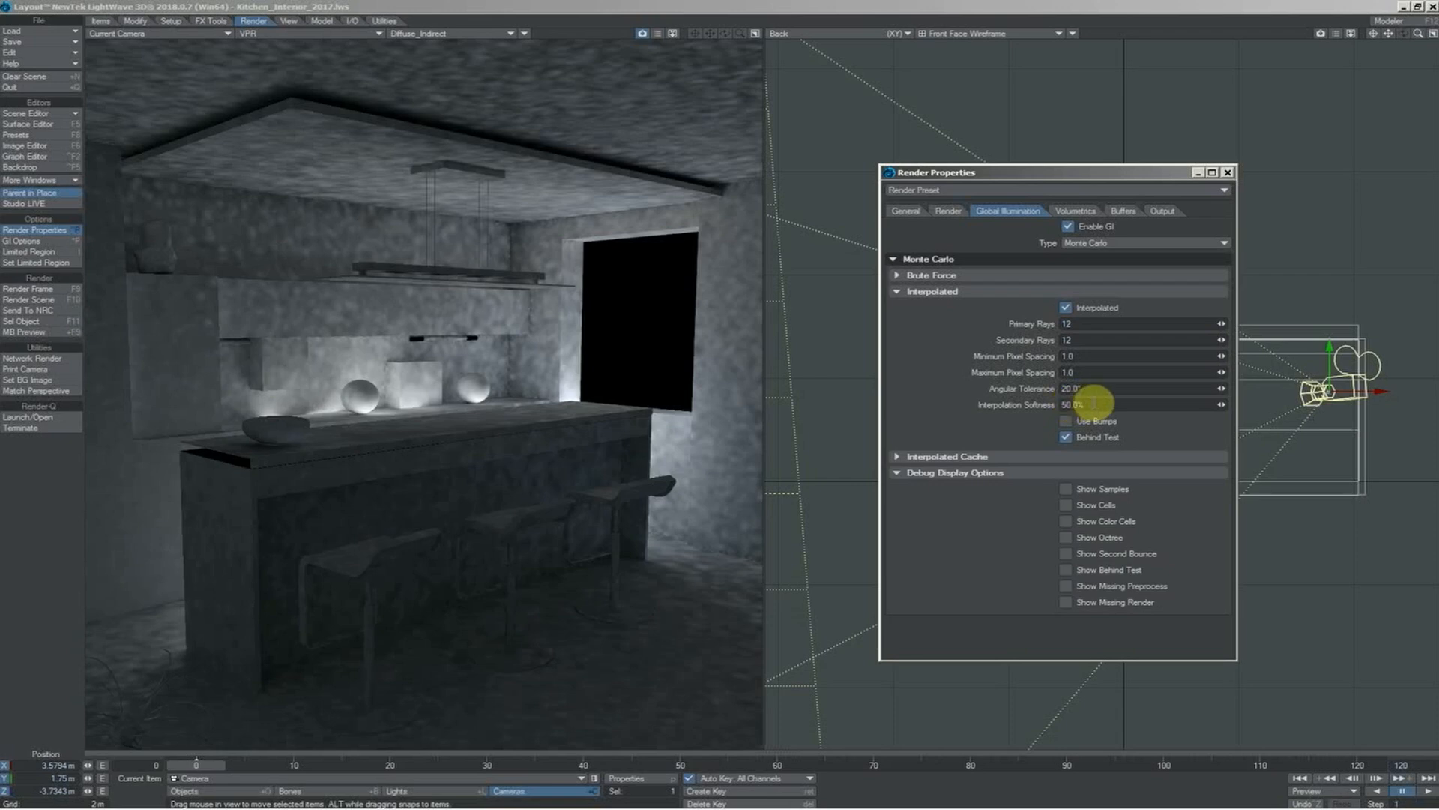
type("0")
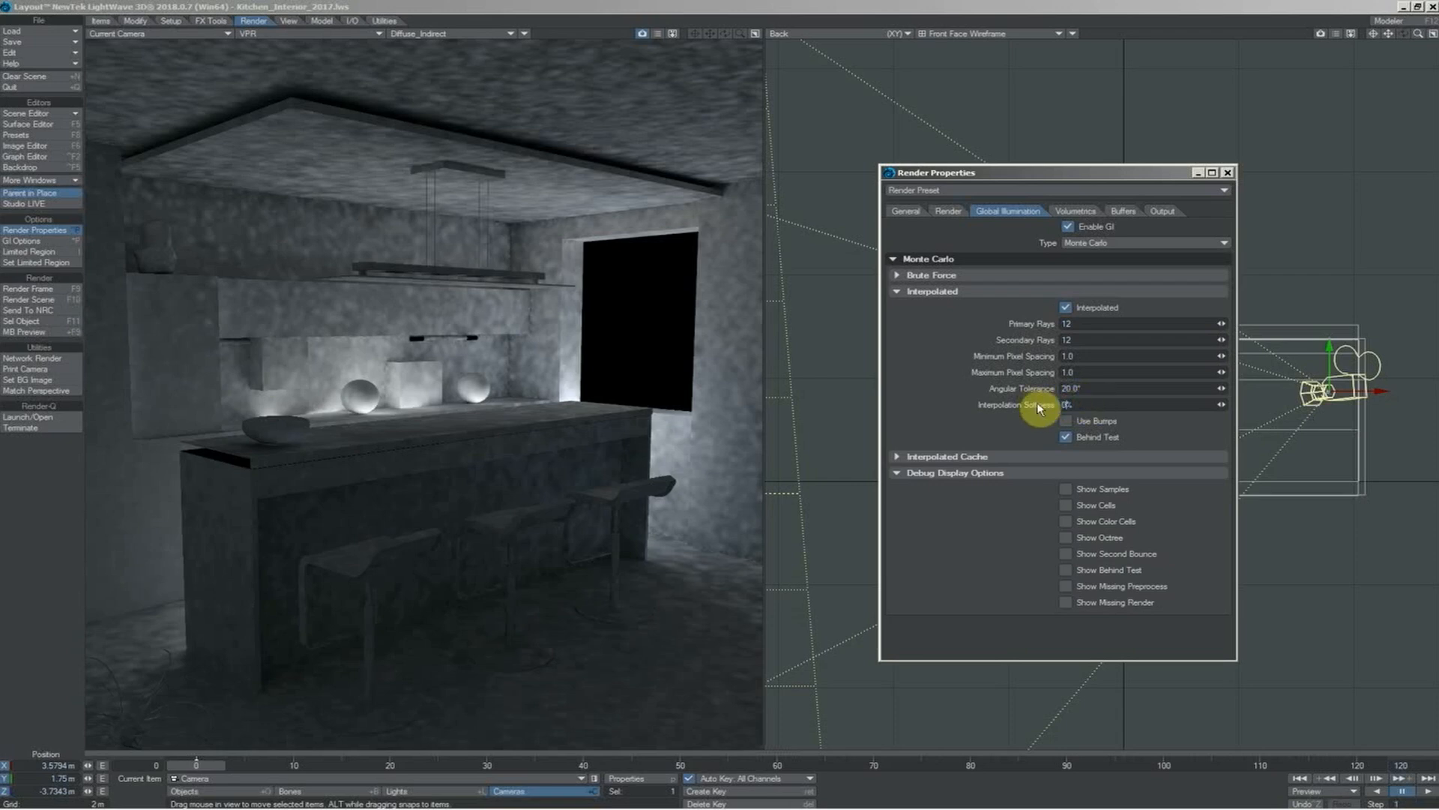
key("Return")
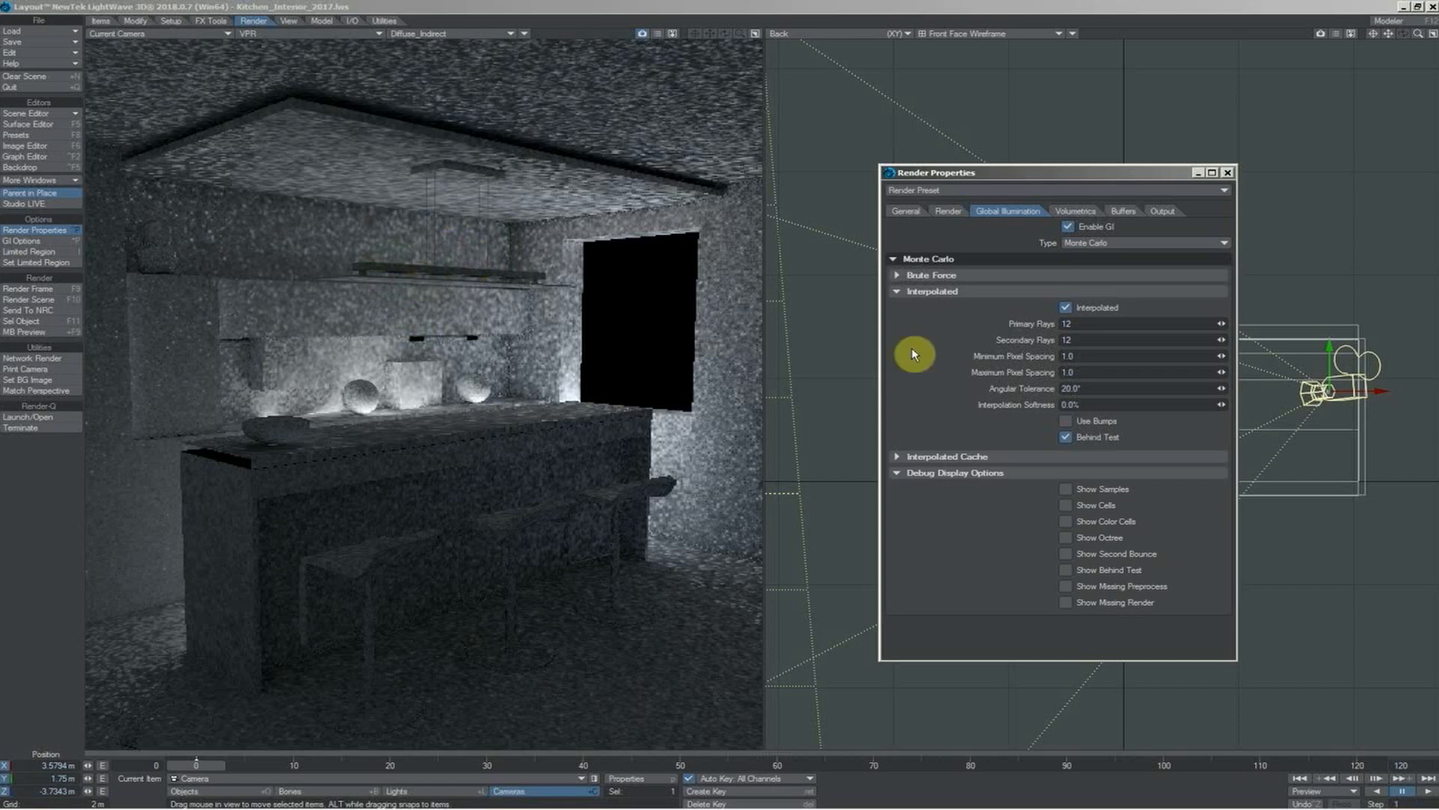
- Raise the Interpolation Softness to 100 %
left_click_drag(1077, 406, 1038, 408)
type("100")
key("Tab")
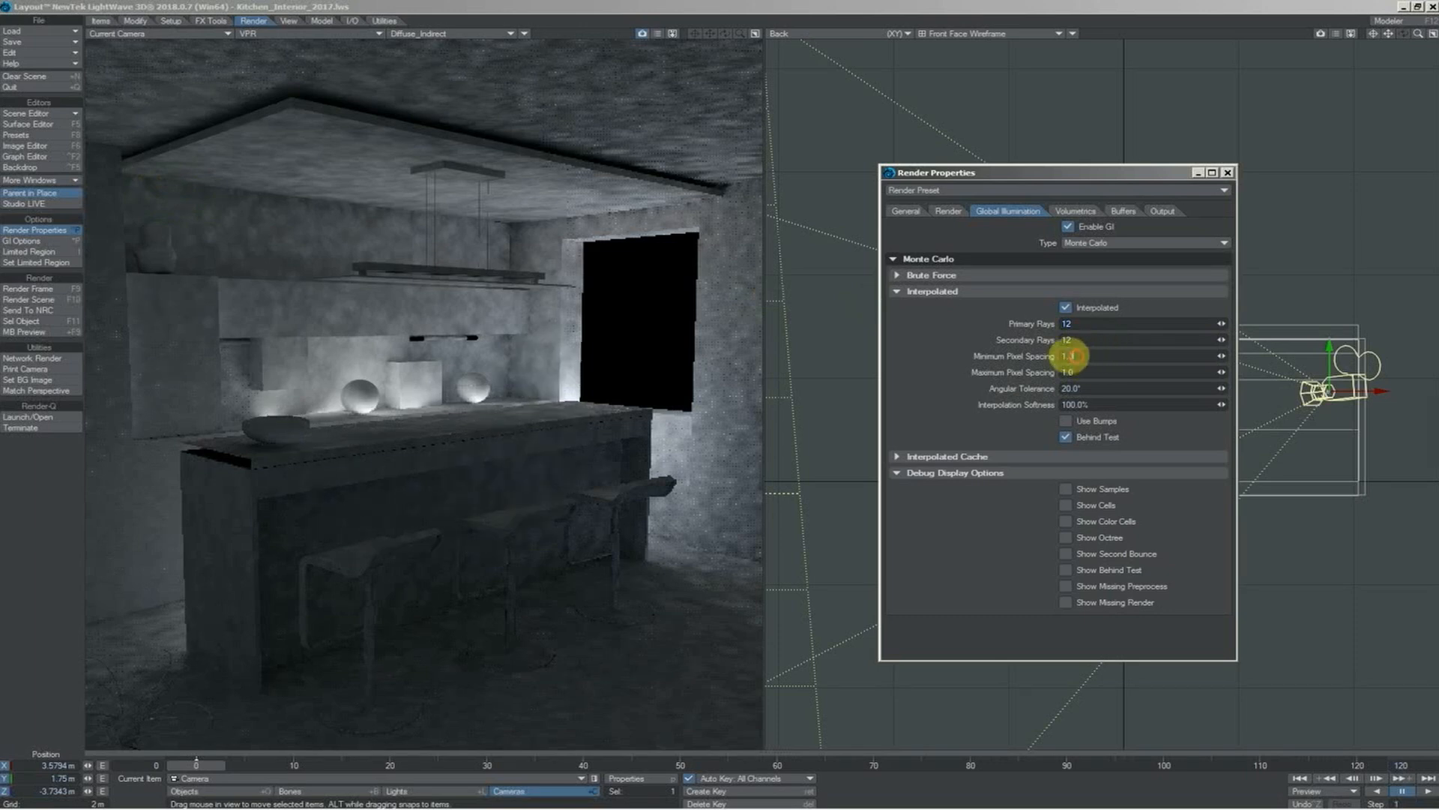
- Set the Minimum Pixel Spacing to 6 and the Maximum Pixel Spacing to 120
type("6")
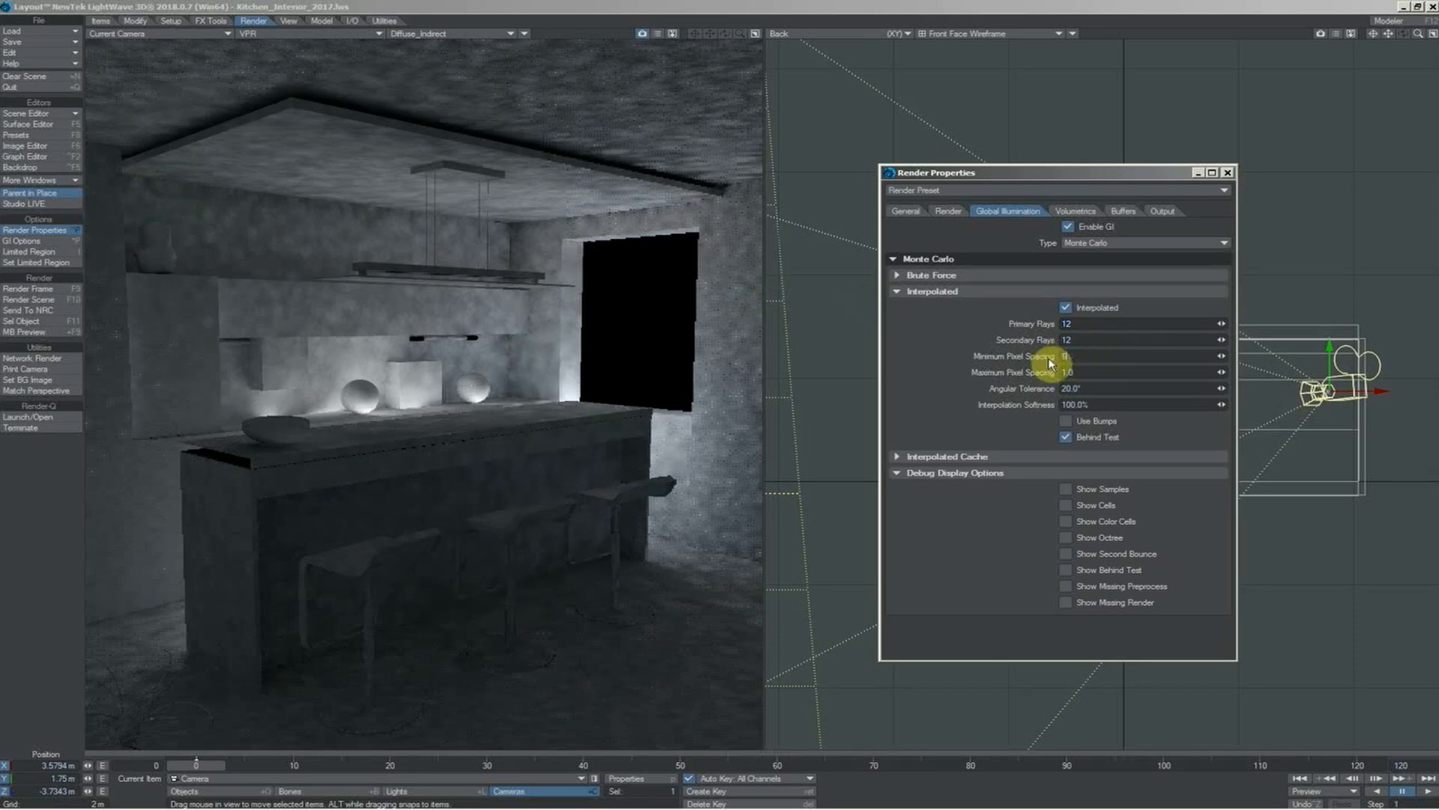
key("Tab")
type("120")
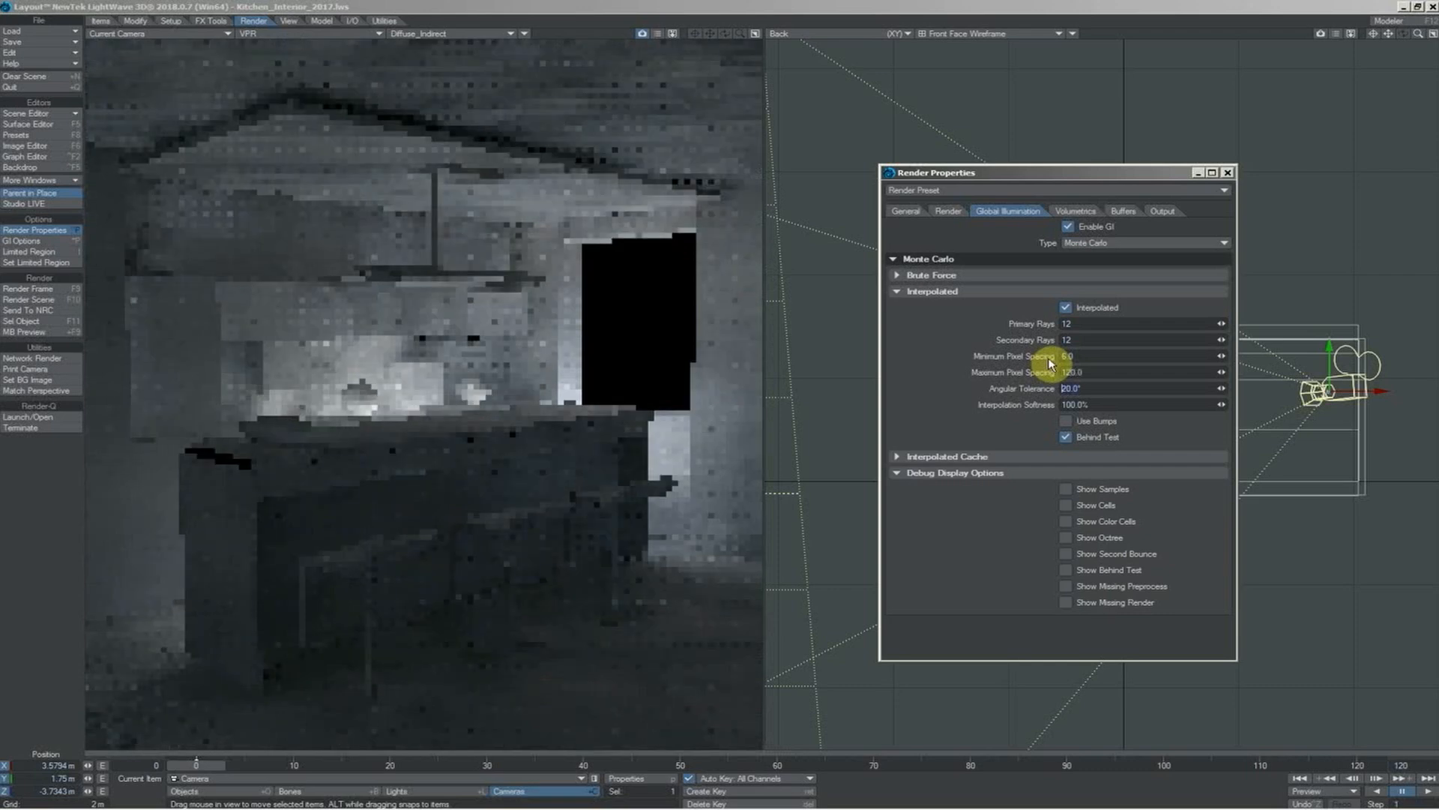
key("Tab")
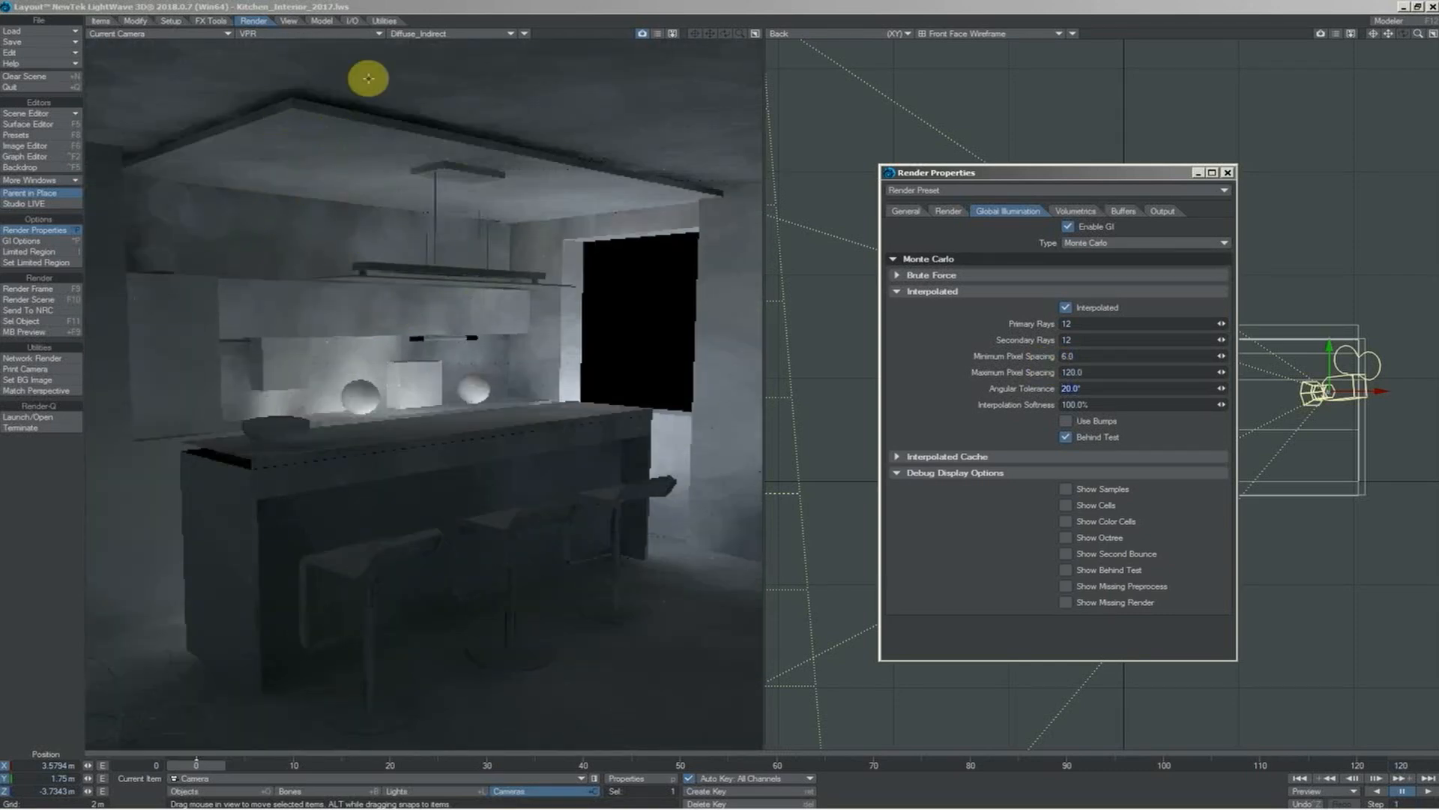
- Set the Interpolation Softness to 0 % with the wider pixel spacing
key("Tab")
type("0")
key("Tab")
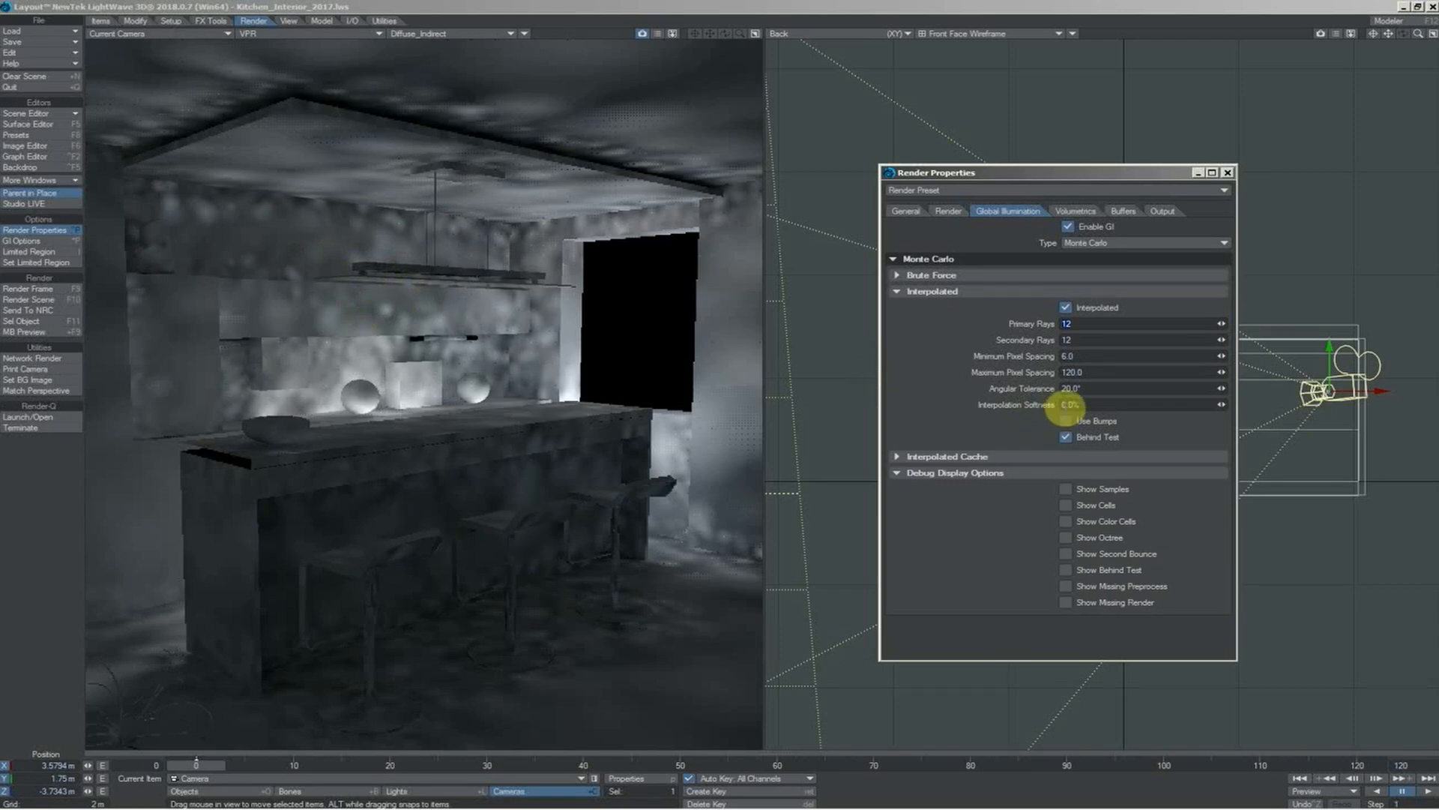
- Set the Interpolation Softness to 50 %
left_click(1074, 405)
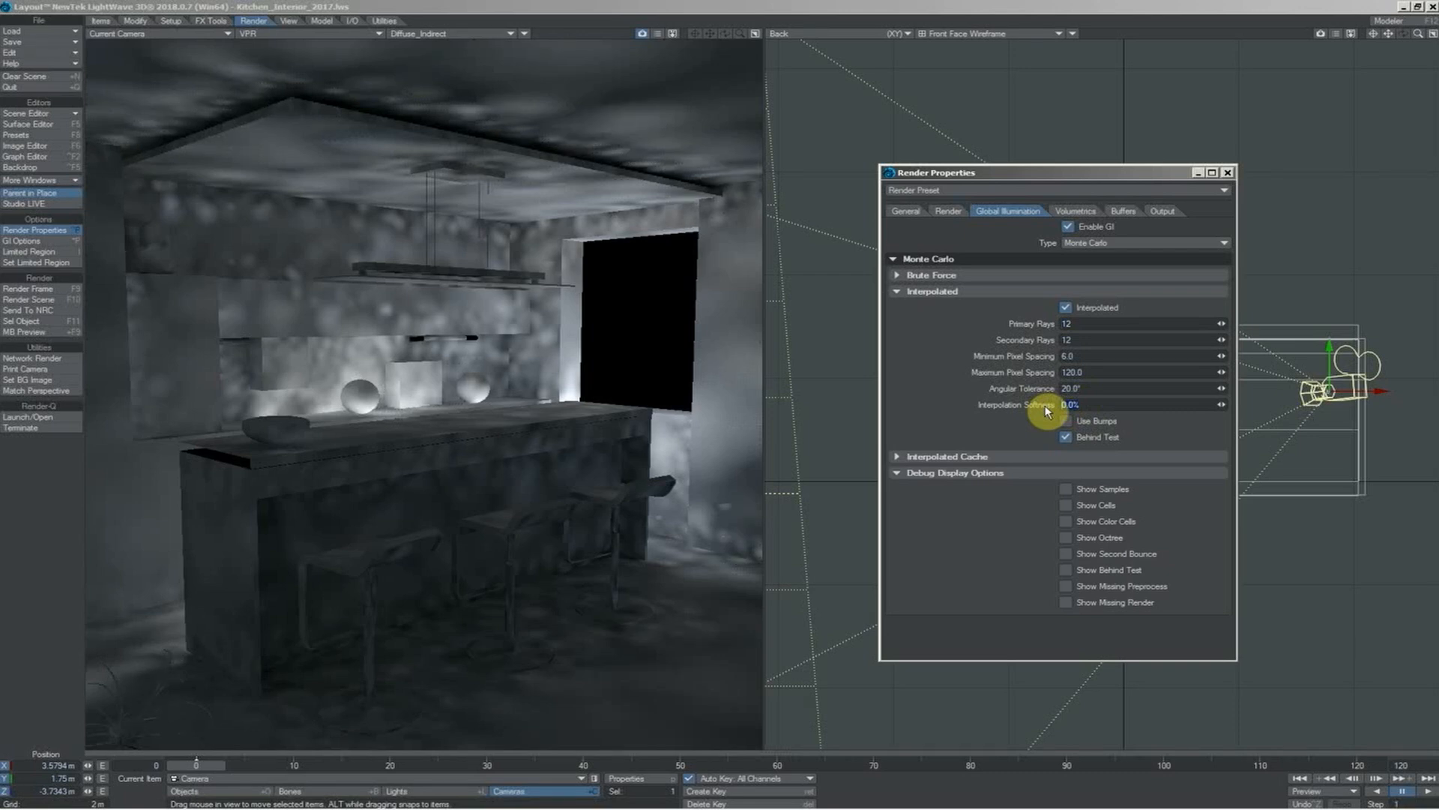
type("50%")
key("Return")
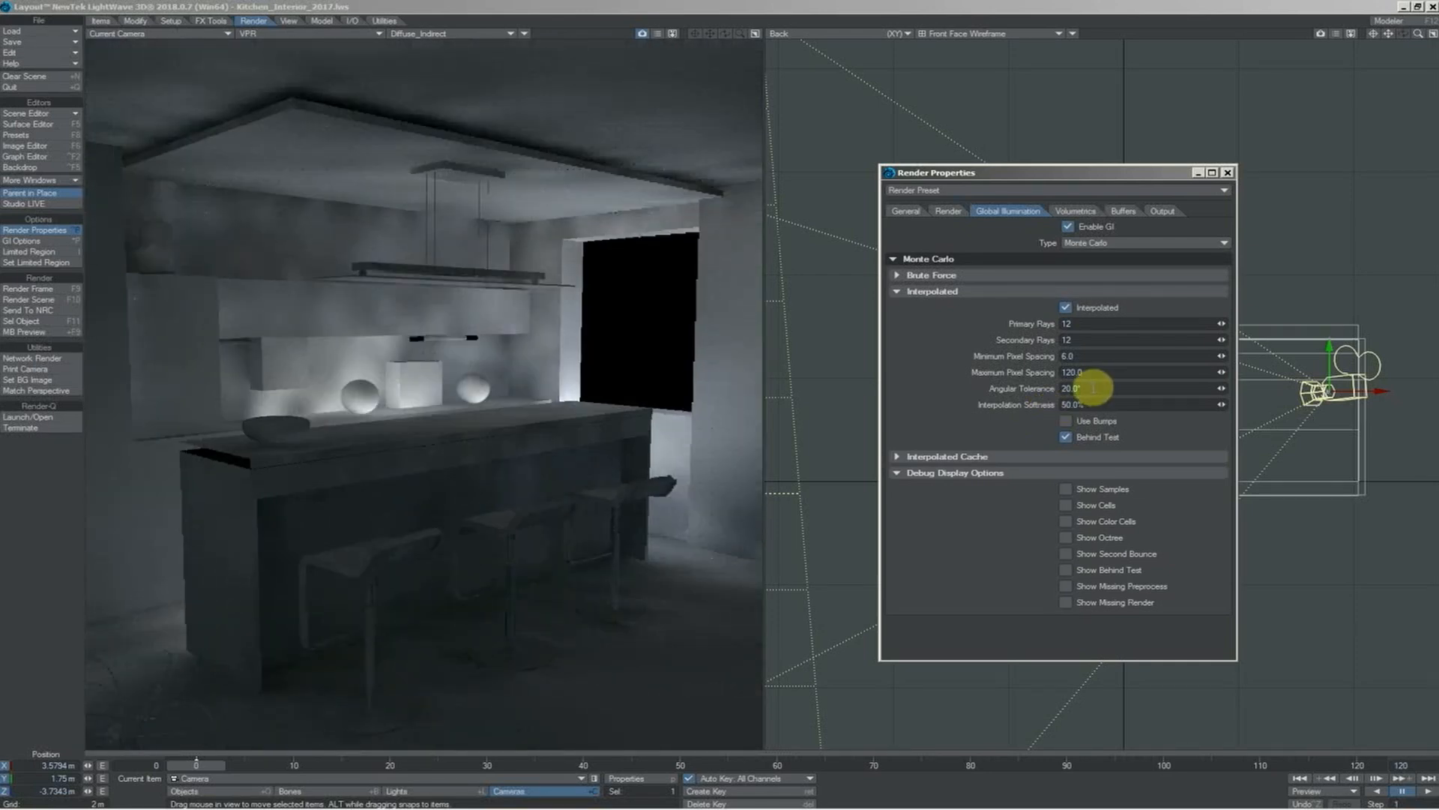
left_click(1077, 388)
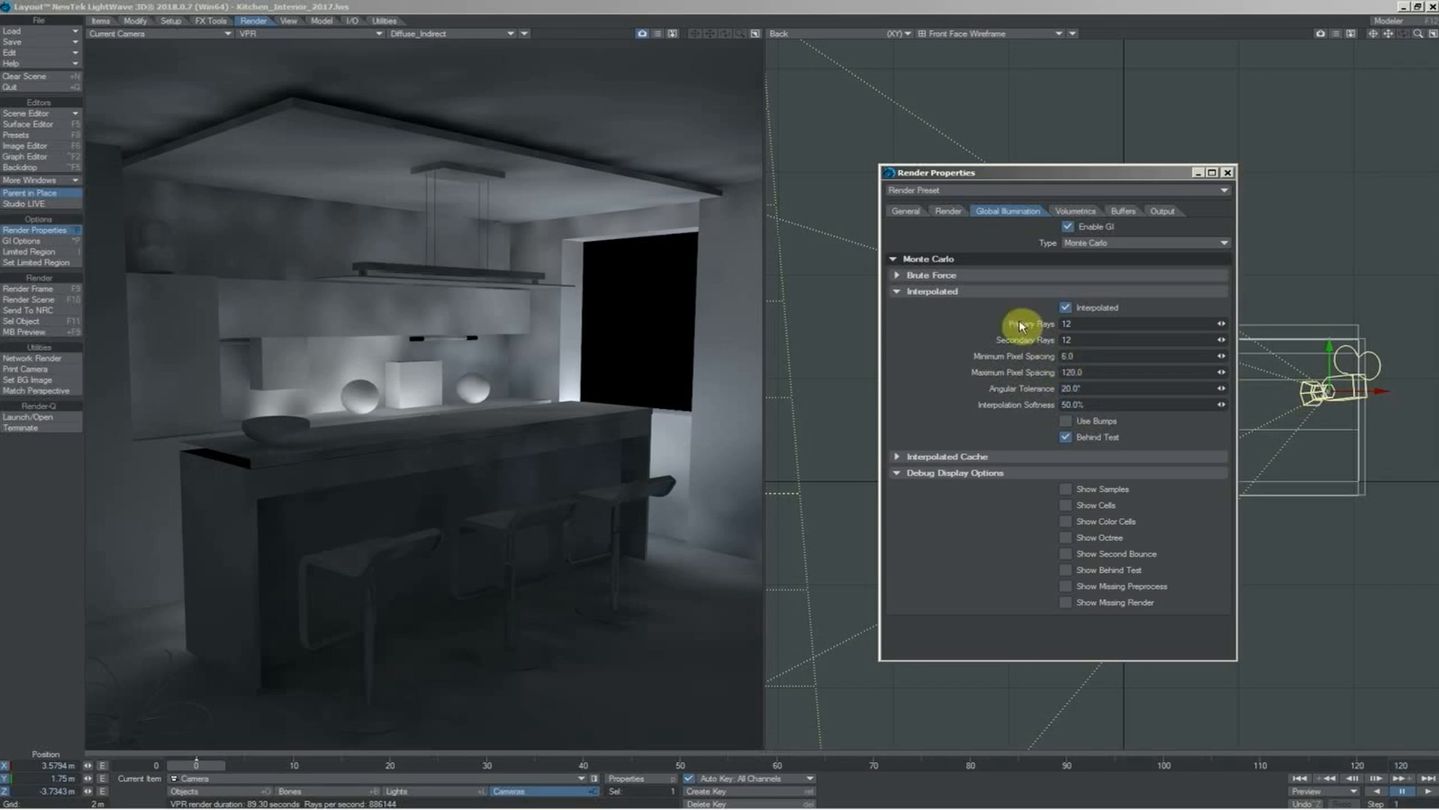
- Check the Brute Force settings, and set the interpolated Primary Rays to 1200 and Secondary Rays to 800
left_click(898, 274)
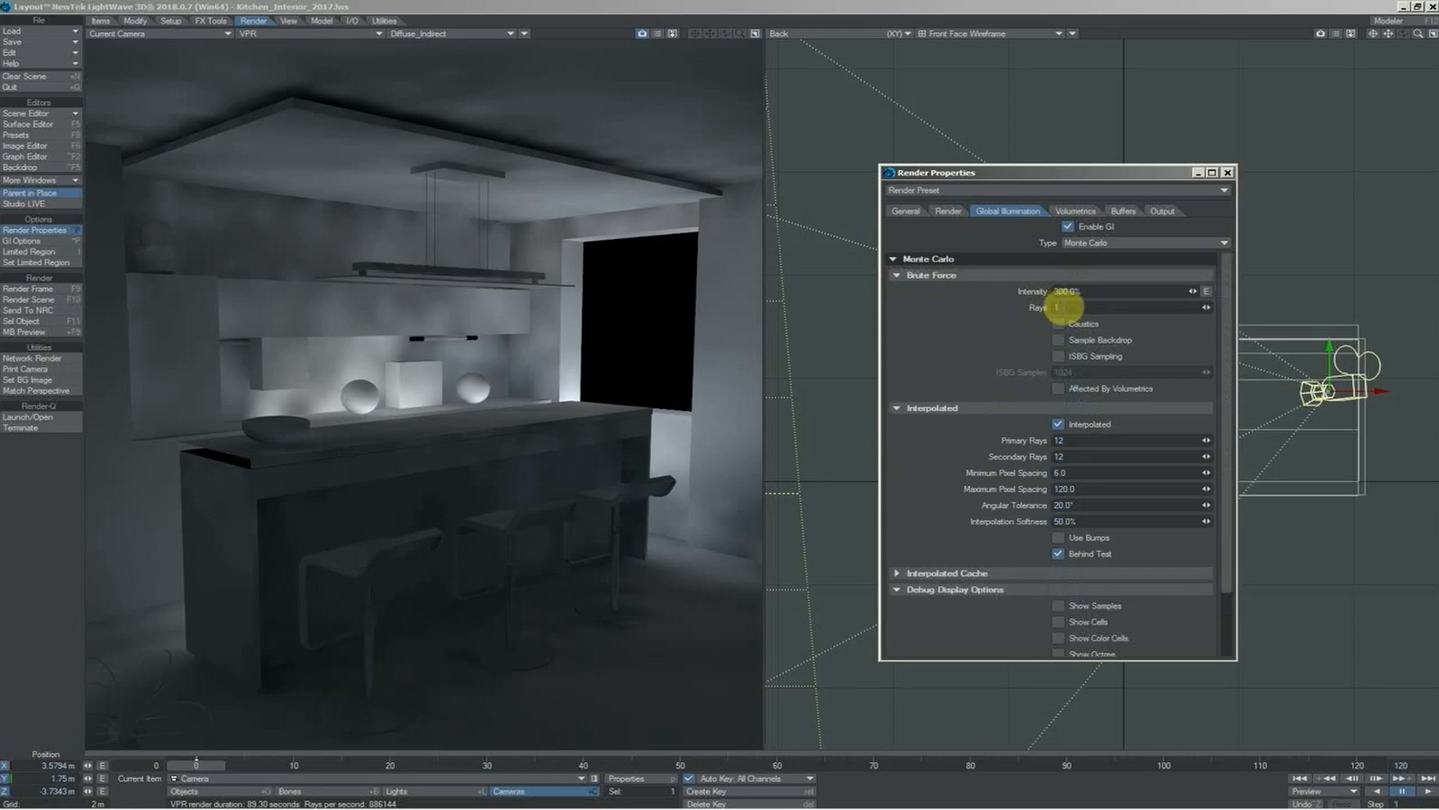
left_click(898, 275)
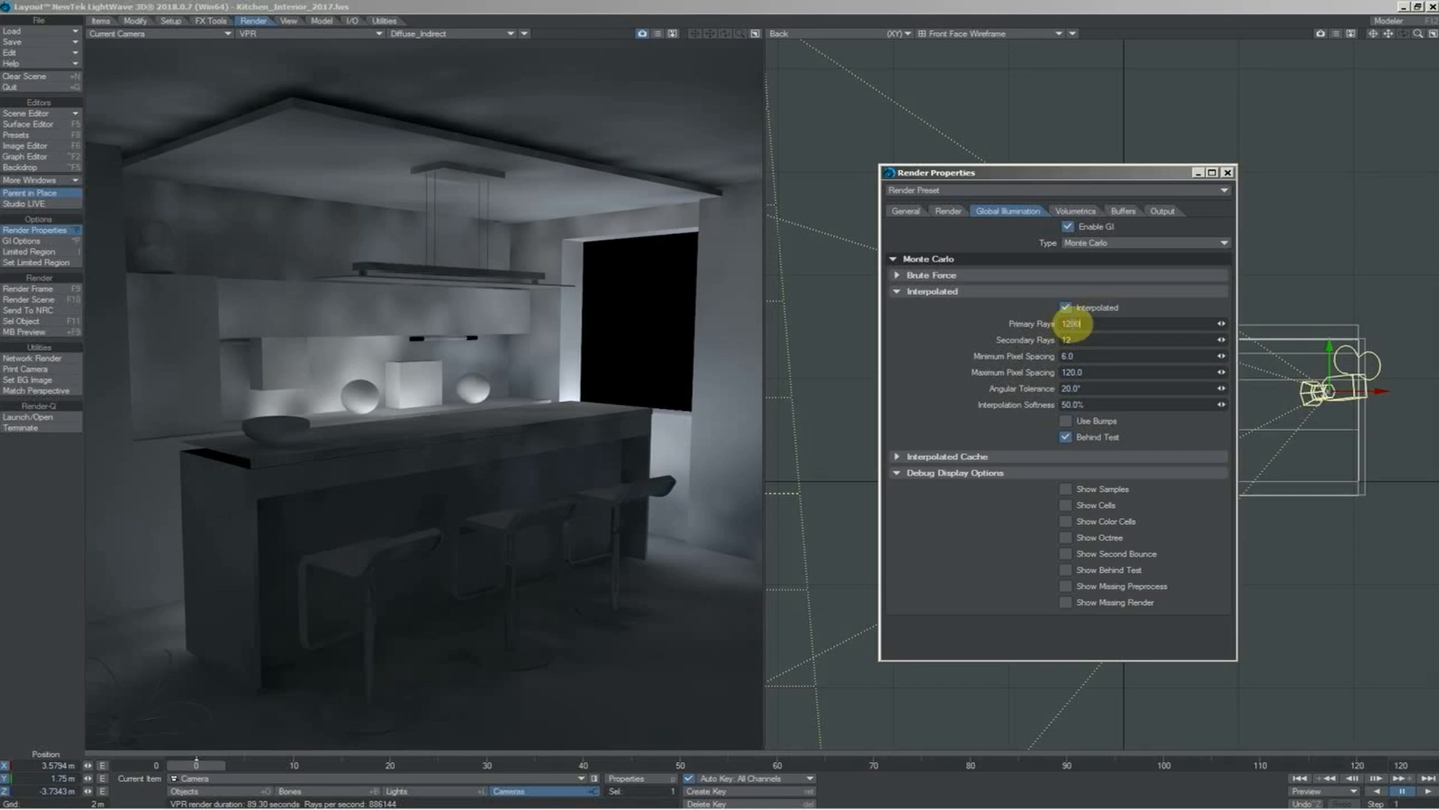
type("800")
key("Tab")
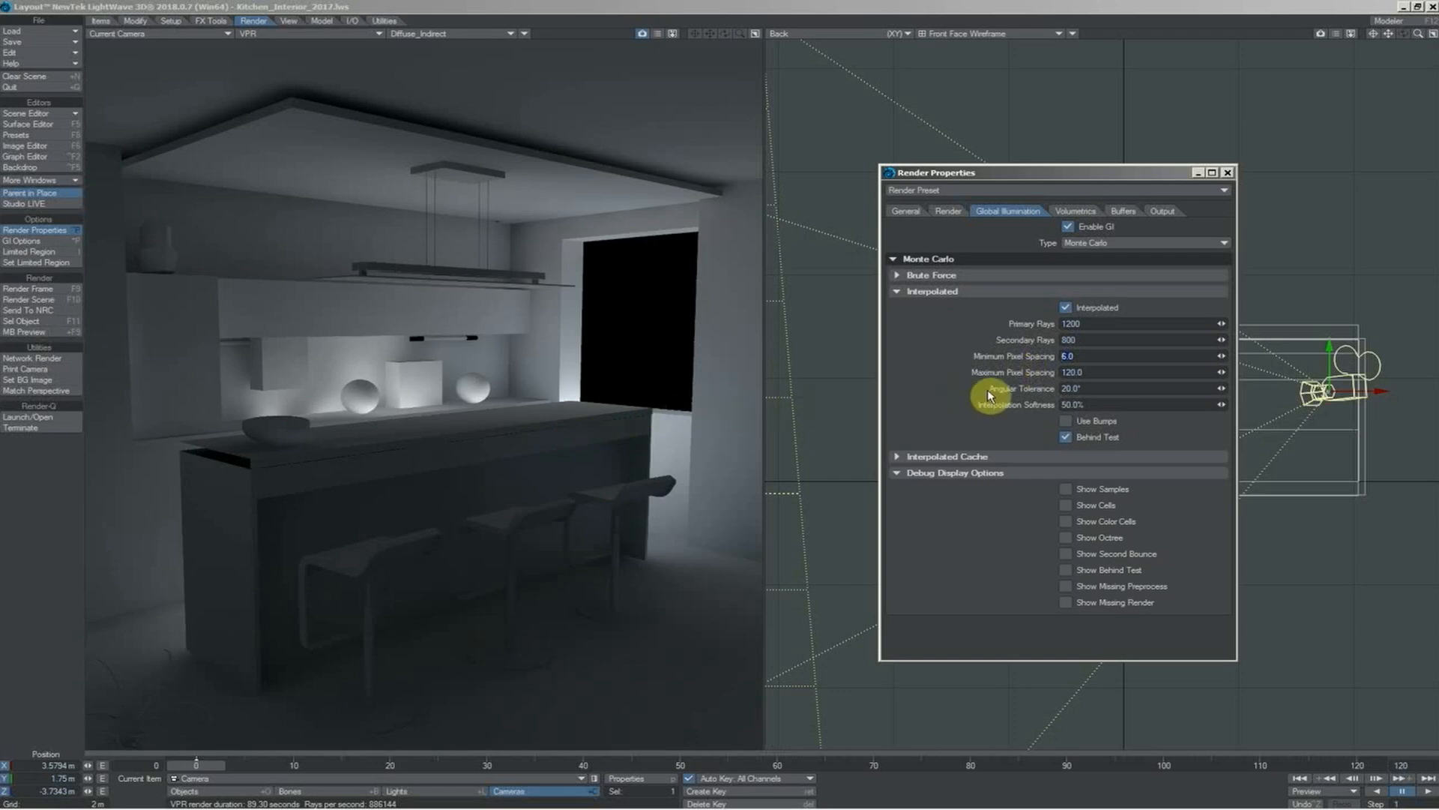
- Set the Minimum Pixel Spacing to 18 and the Maximum Pixel Spacing to 180 with the camera properties open, and render the frame
left_click(628, 778)
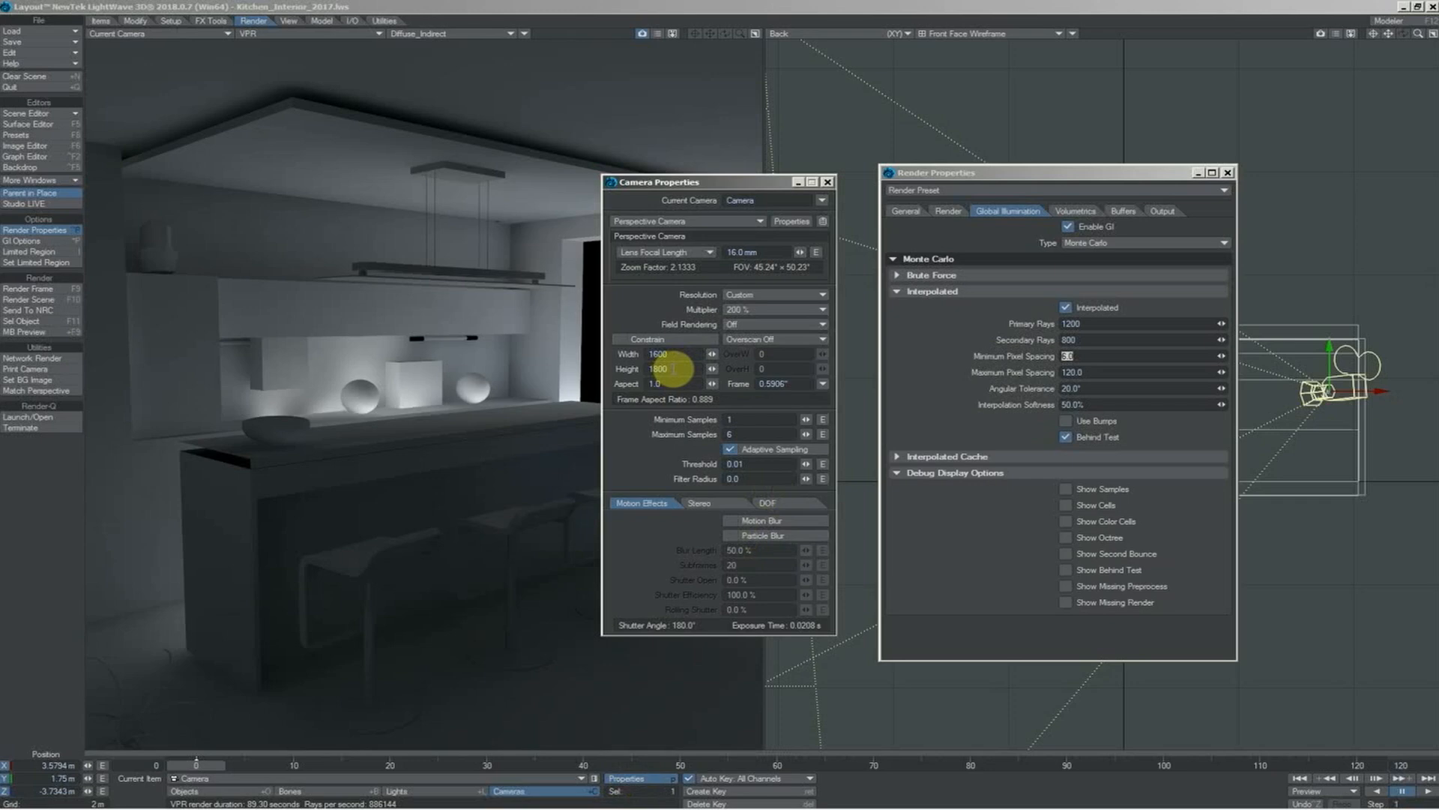
left_click(1057, 358)
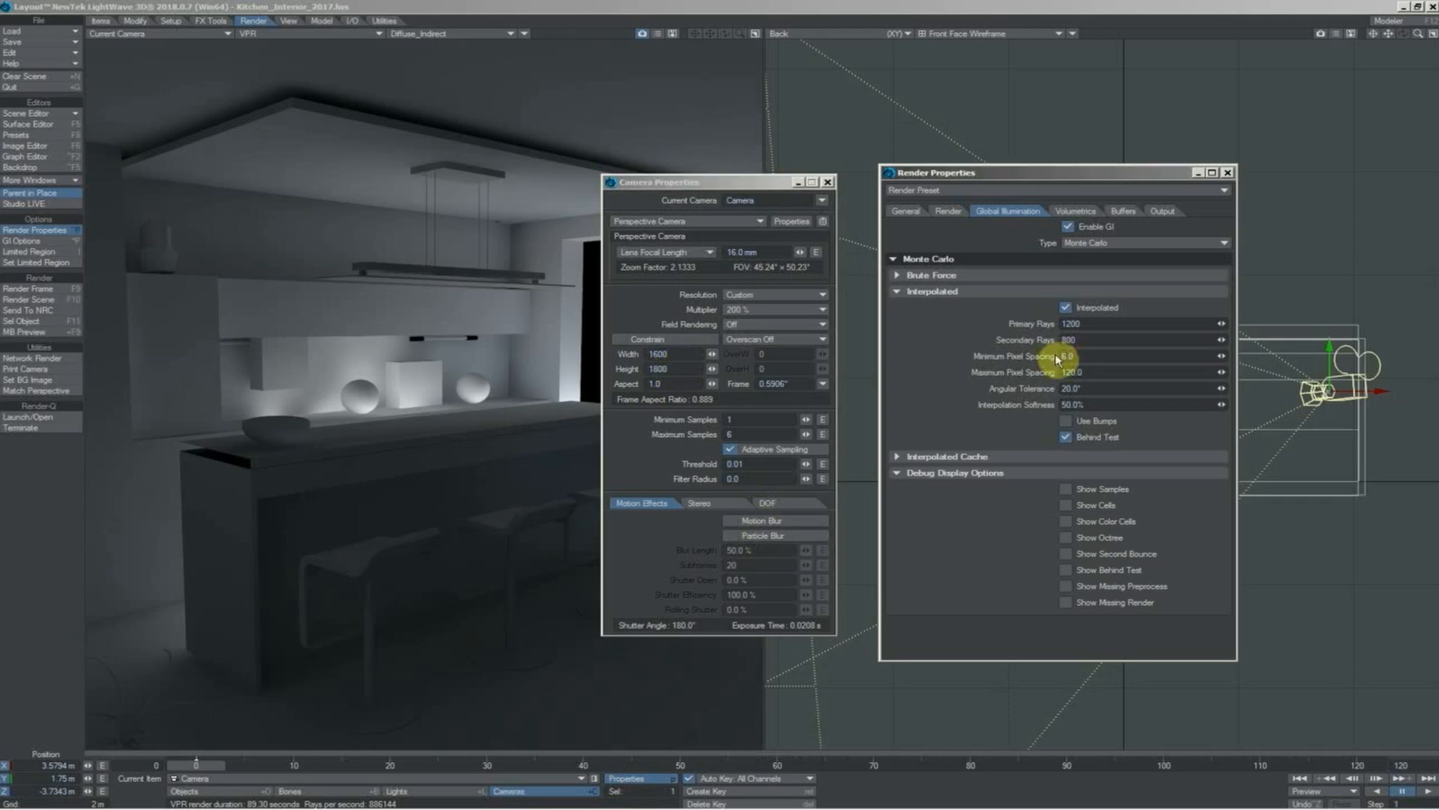
type("18")
key("Return")
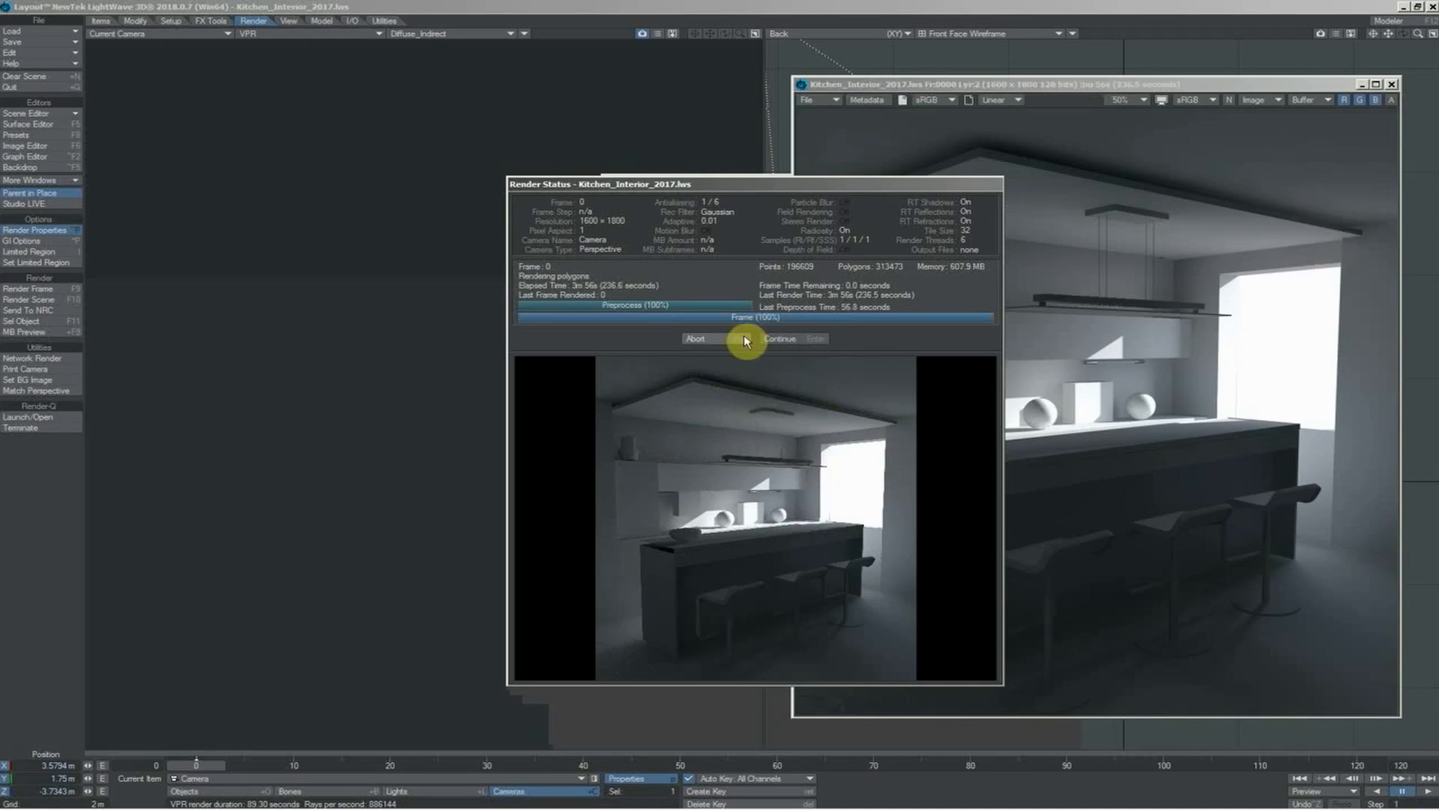
- Close the finished render status and examine the rendered kitchen at 100% zoom from the ceiling down to the floor
left_click(815, 339)
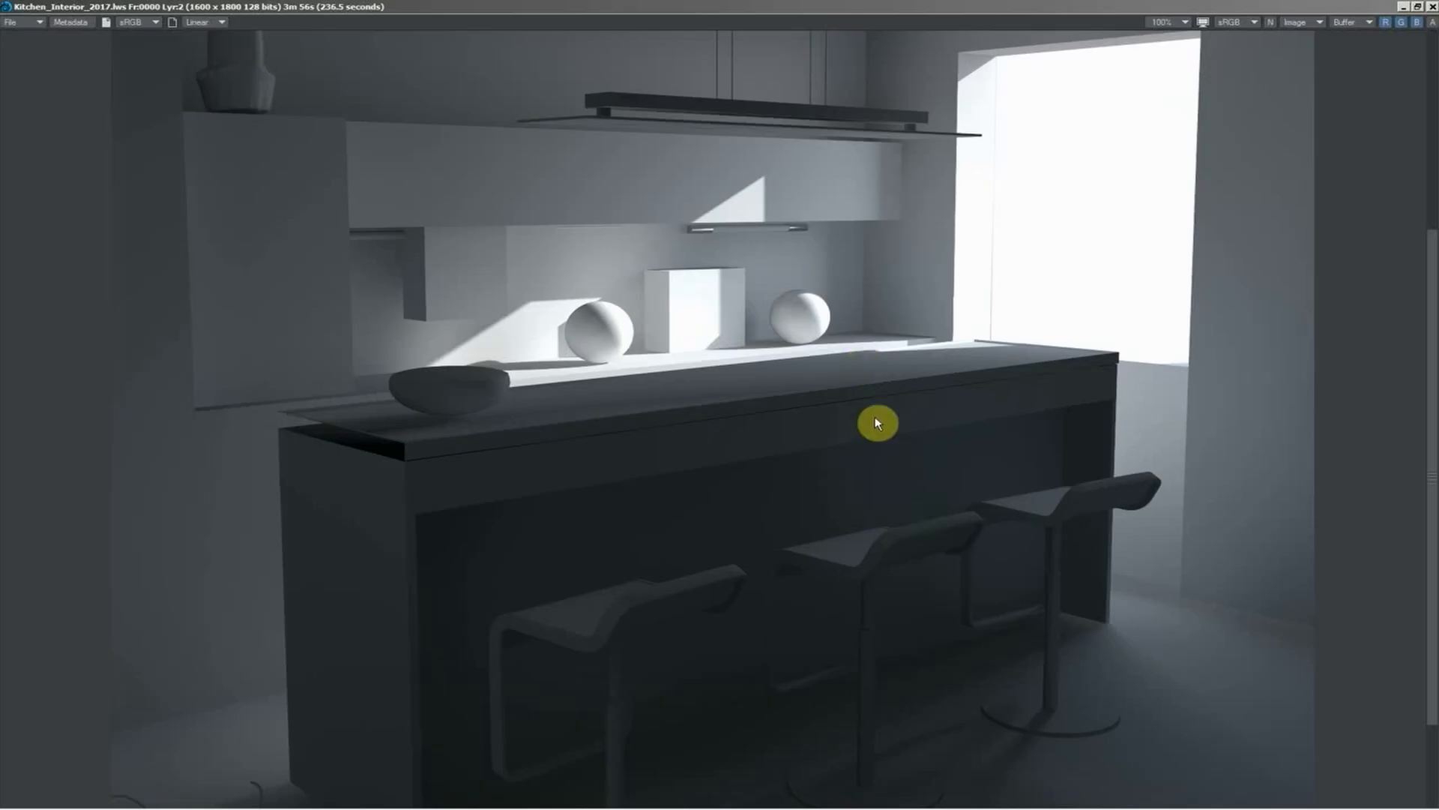
scroll(1432, 500, "up", 3)
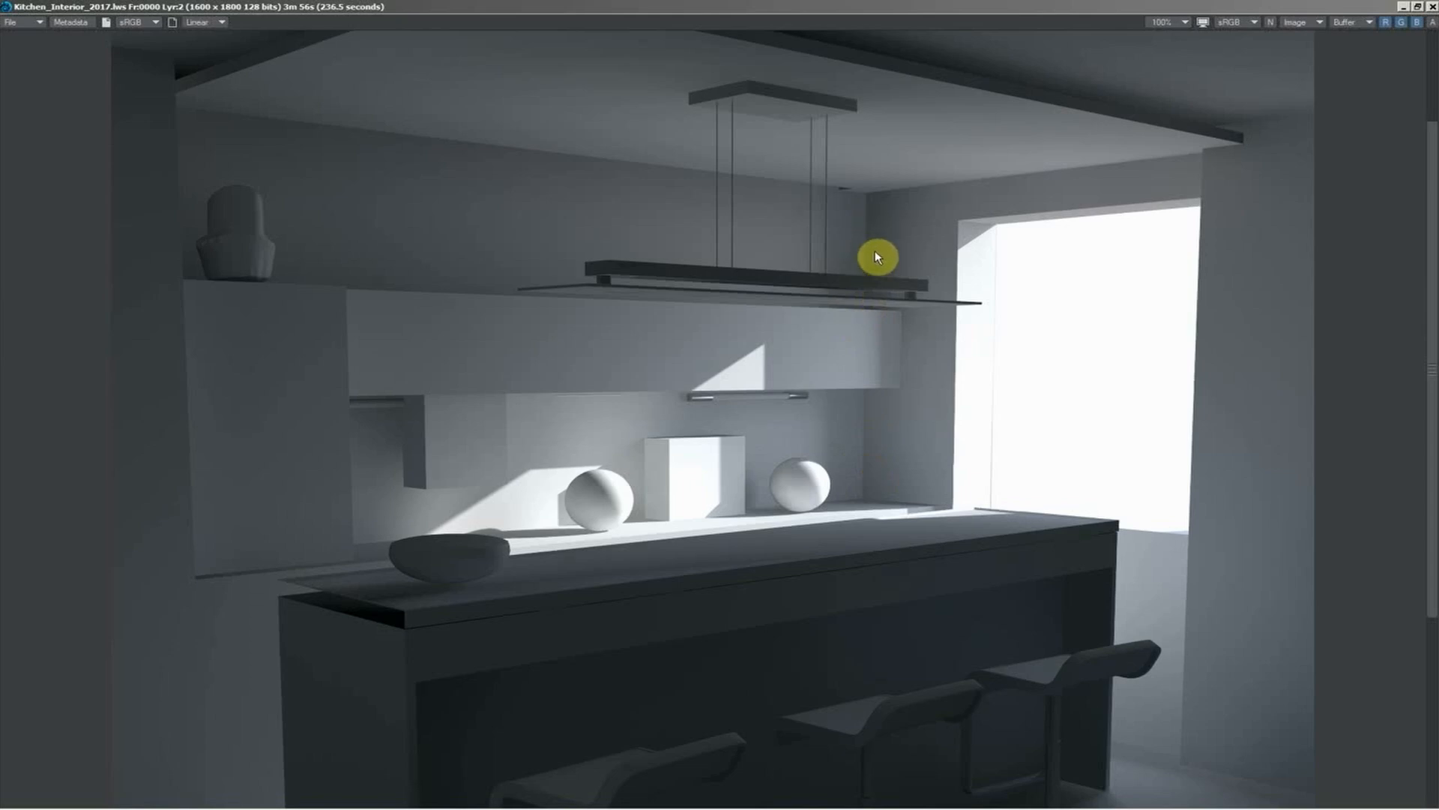
scroll(1431, 191, "up", 2)
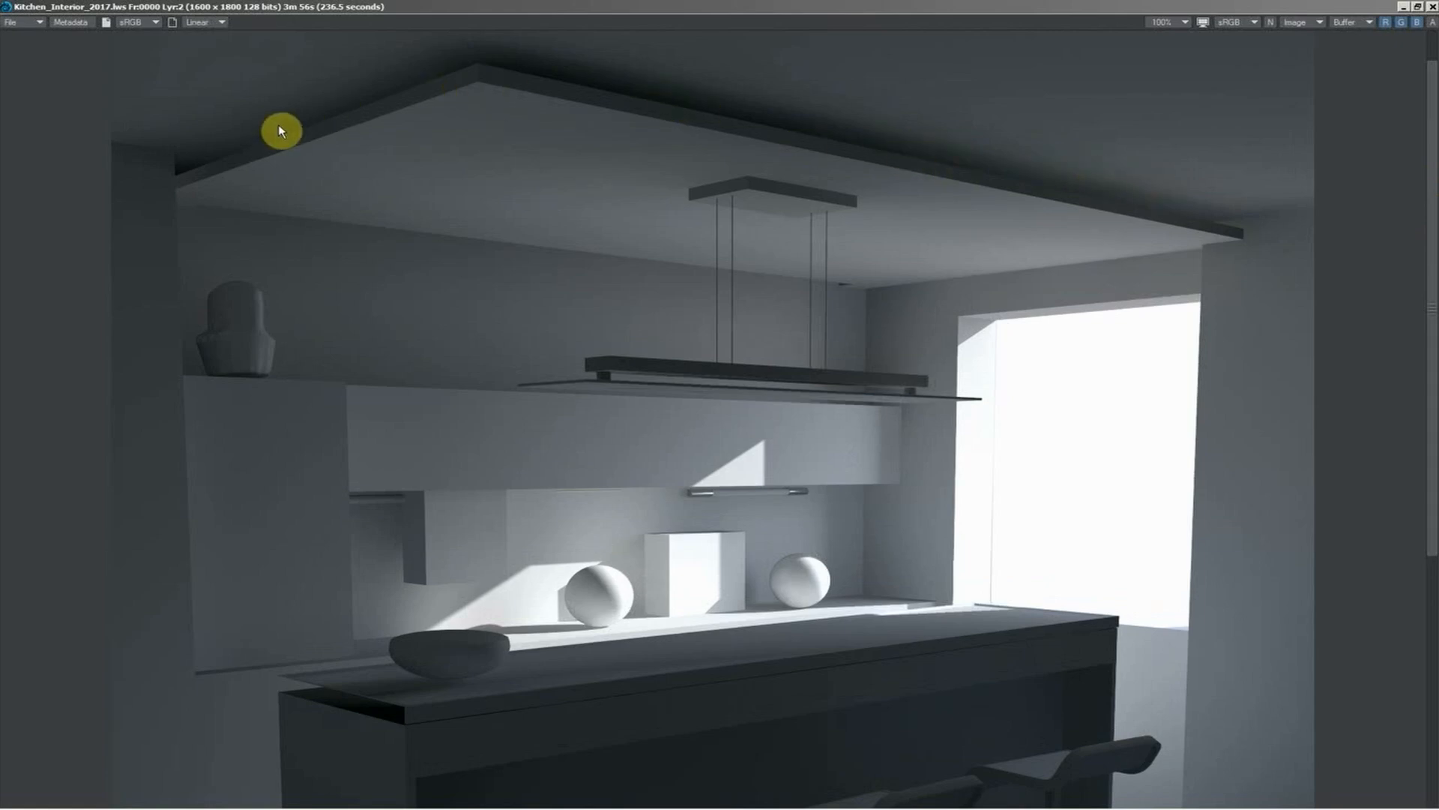
left_click_drag(1430, 99, 1430, 312)
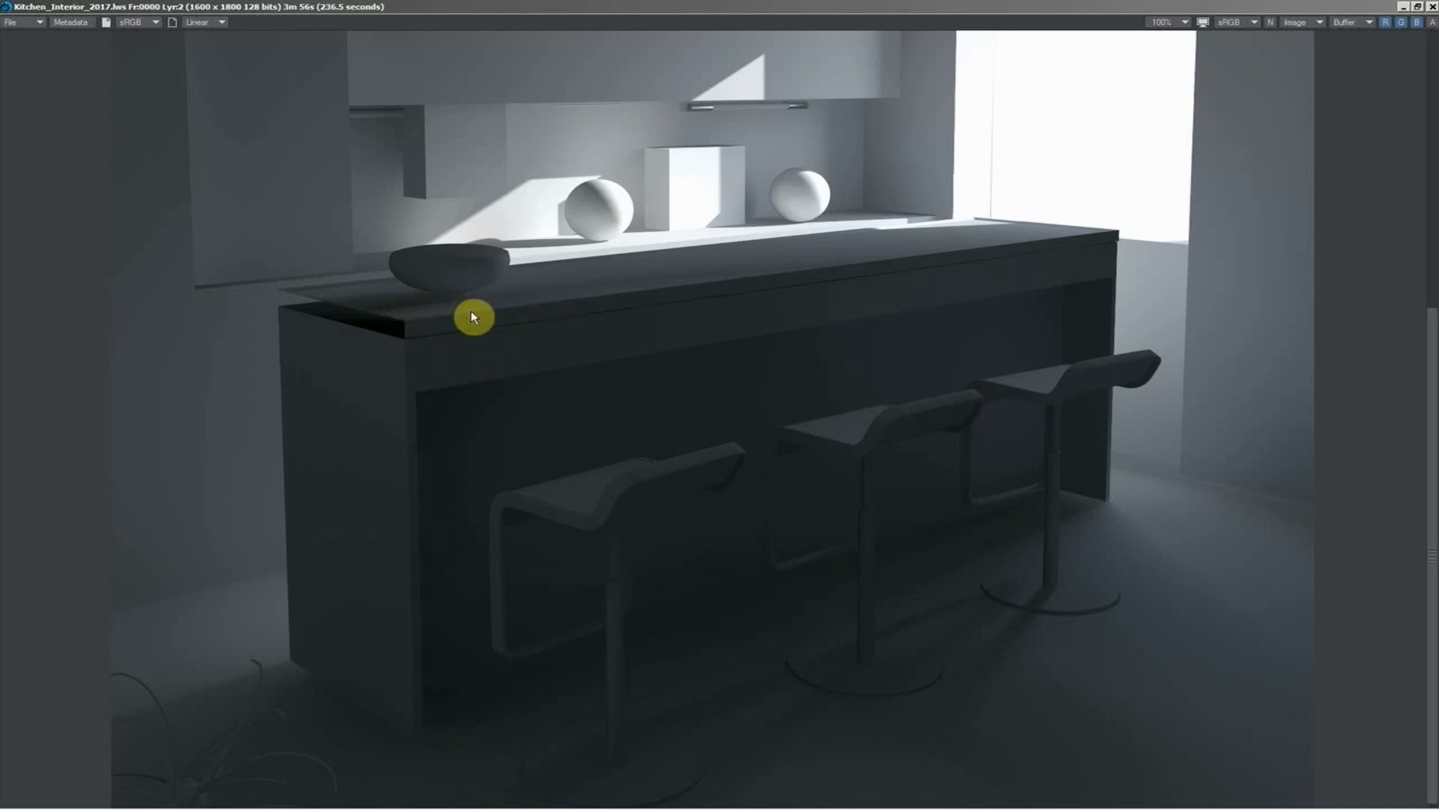
scroll(465, 304, "down", 1)
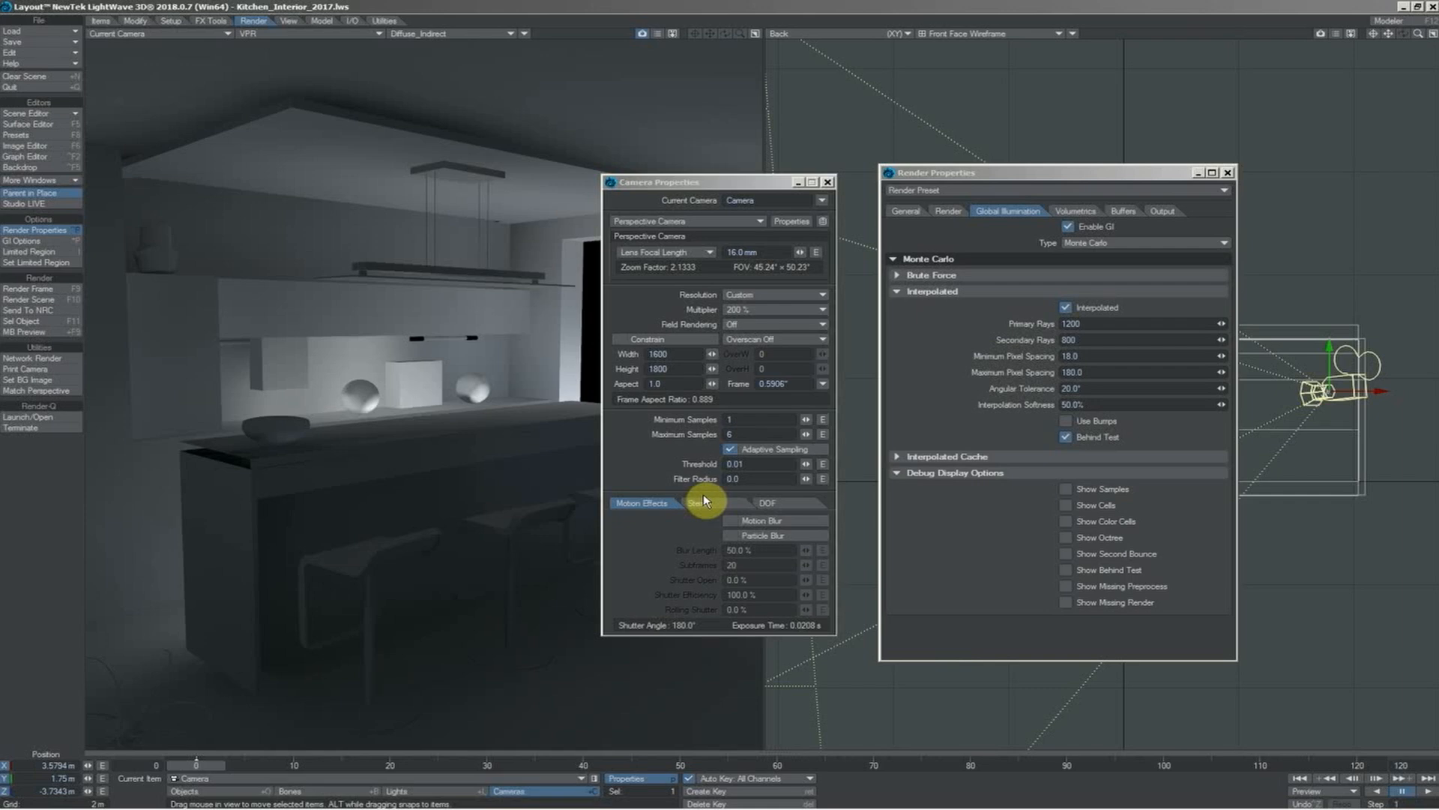
- Lower the interpolated Minimum Pixel Spacing to 1 for the full-resolution camera
left_click(1088, 355)
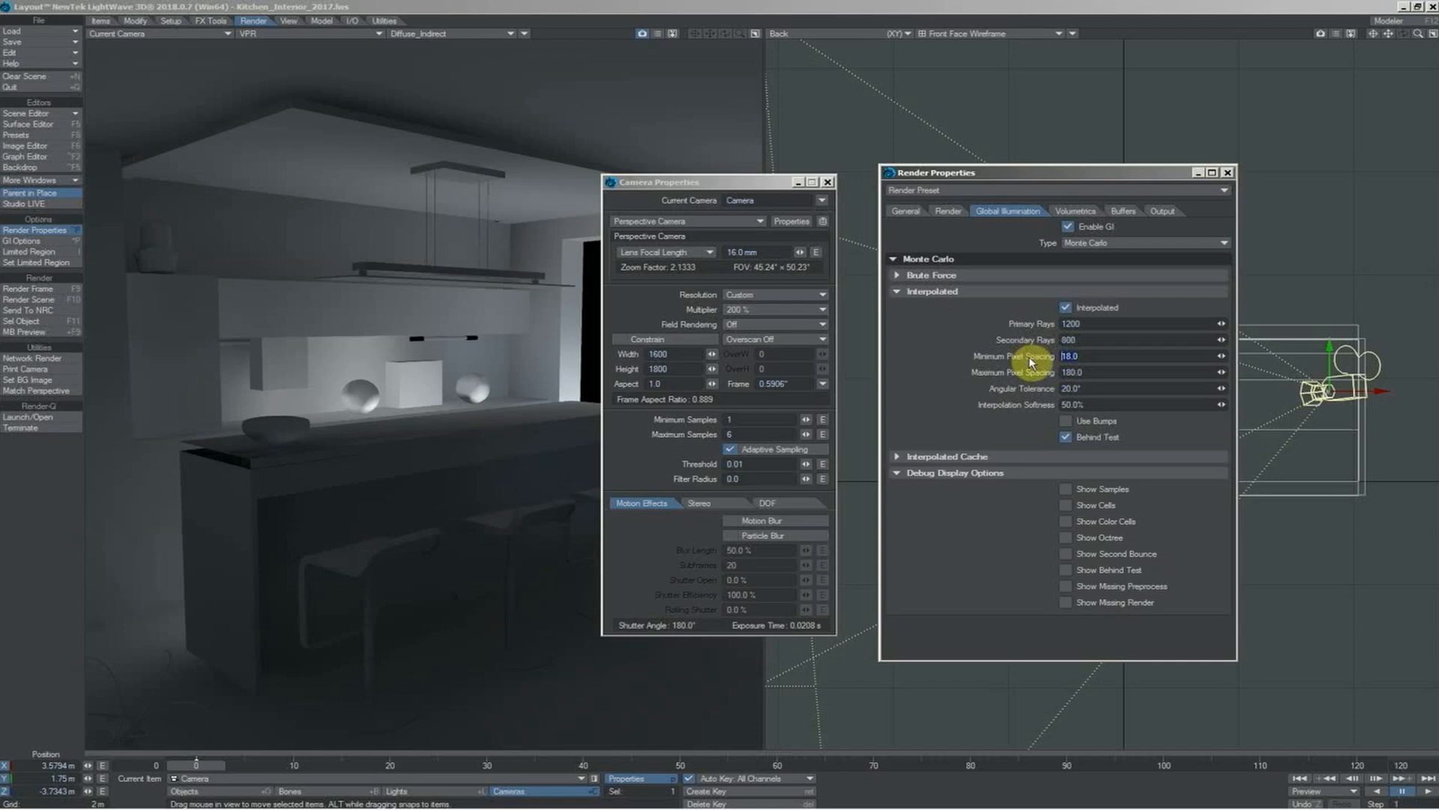
type("1")
key("Return")
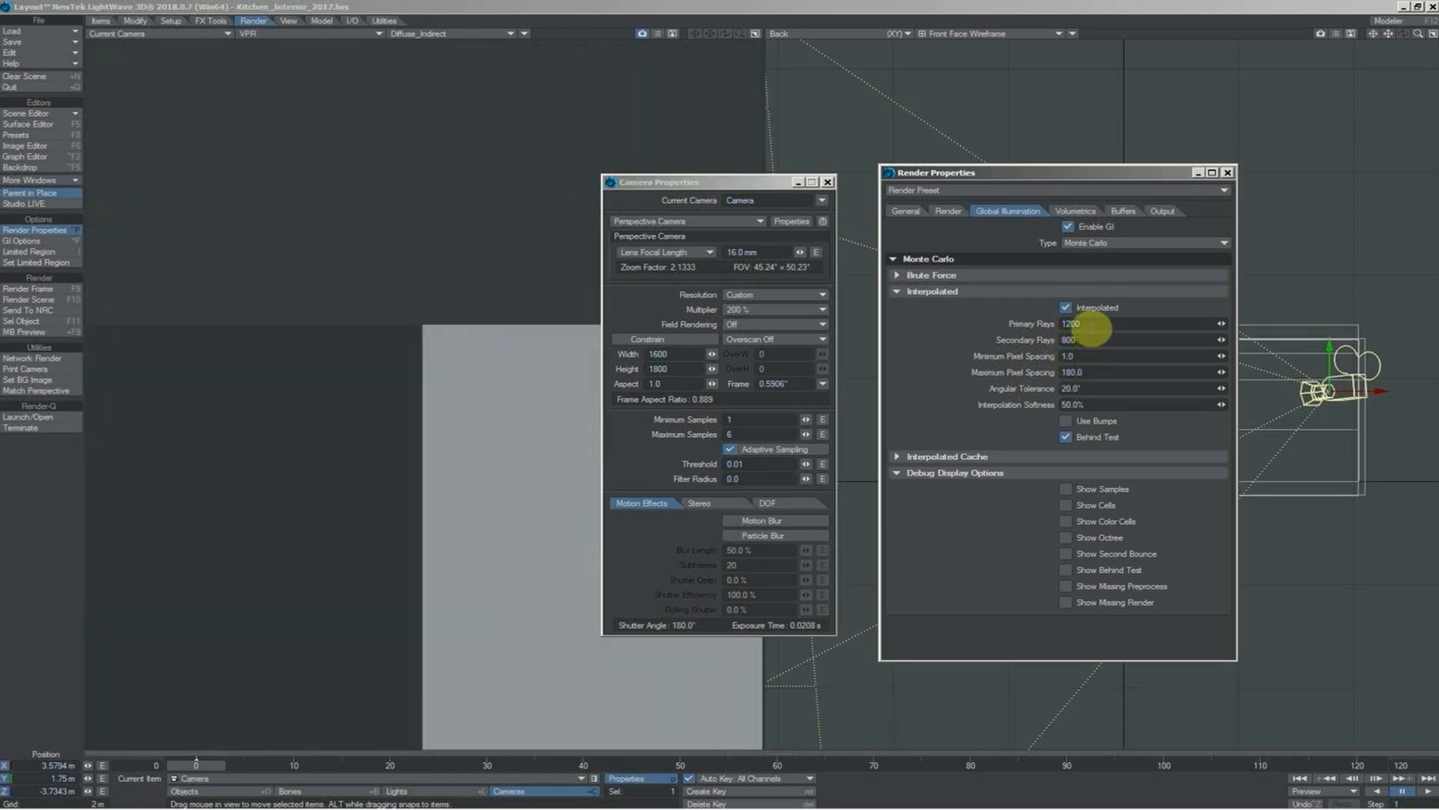
- Raise the Primary Rays to 1600 and the Secondary Rays to 1000
left_click(1088, 323)
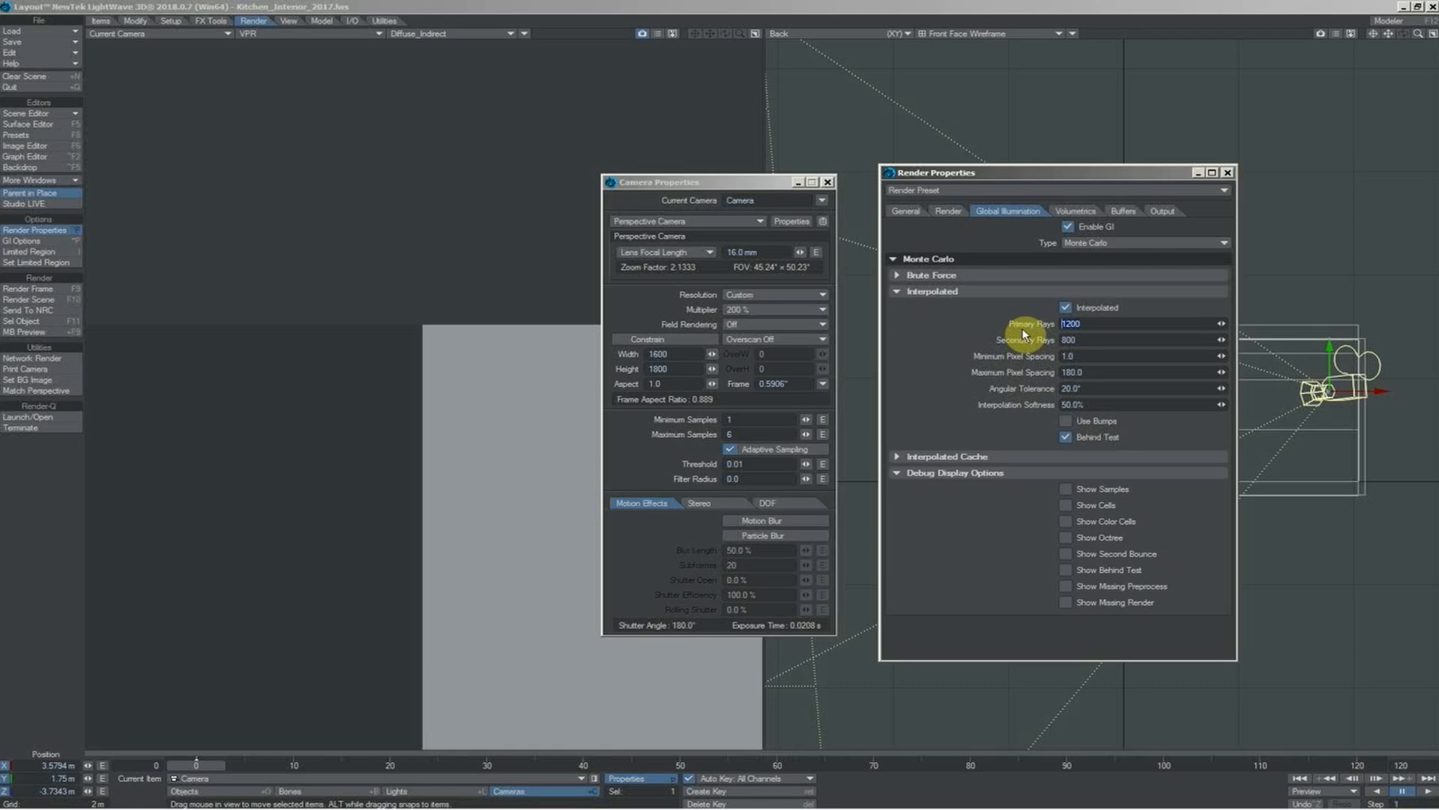
type("1600")
key("Tab")
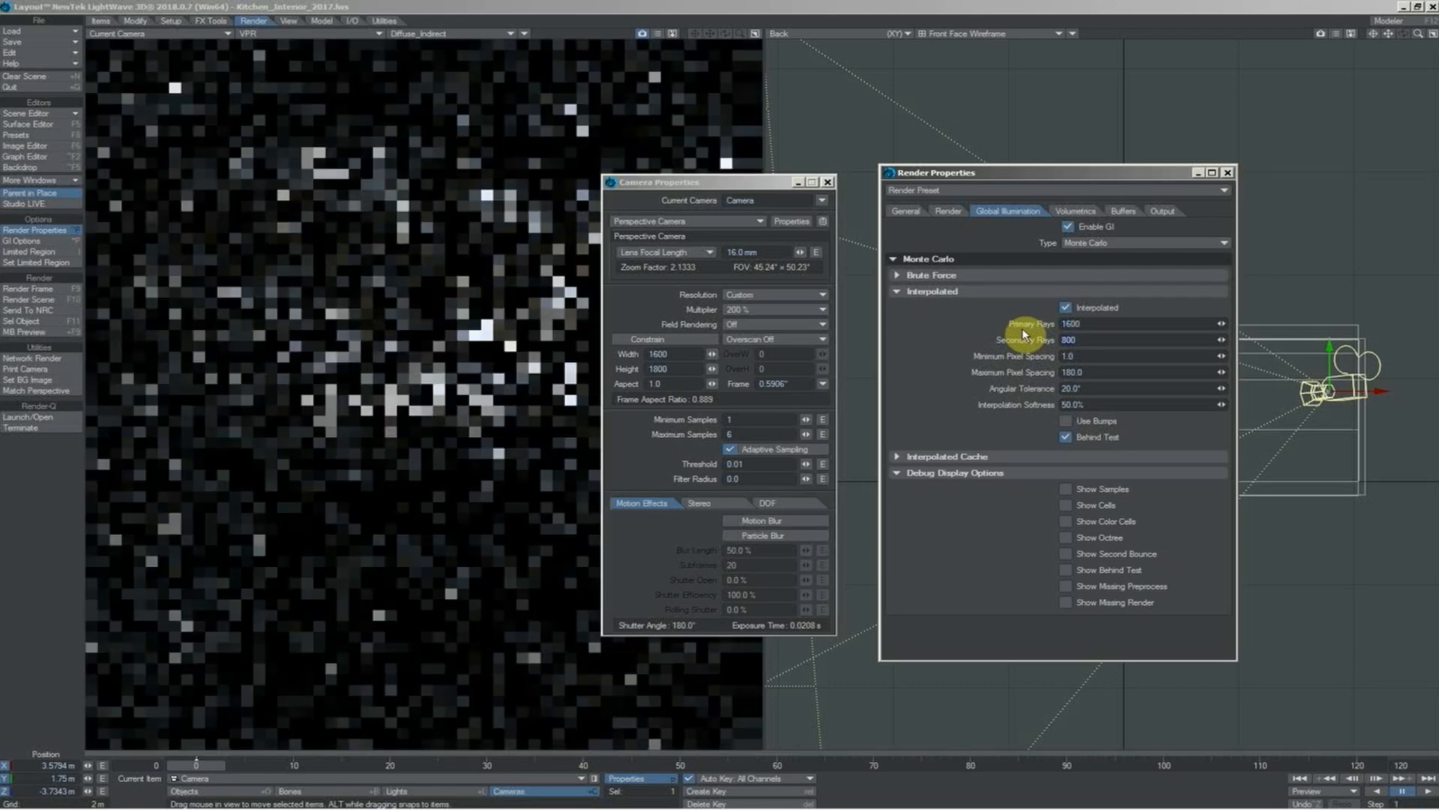
type("100")
type("0")
- Try rendering the frame with the denser GI settings and abort the render during preprocessing
key("F9")
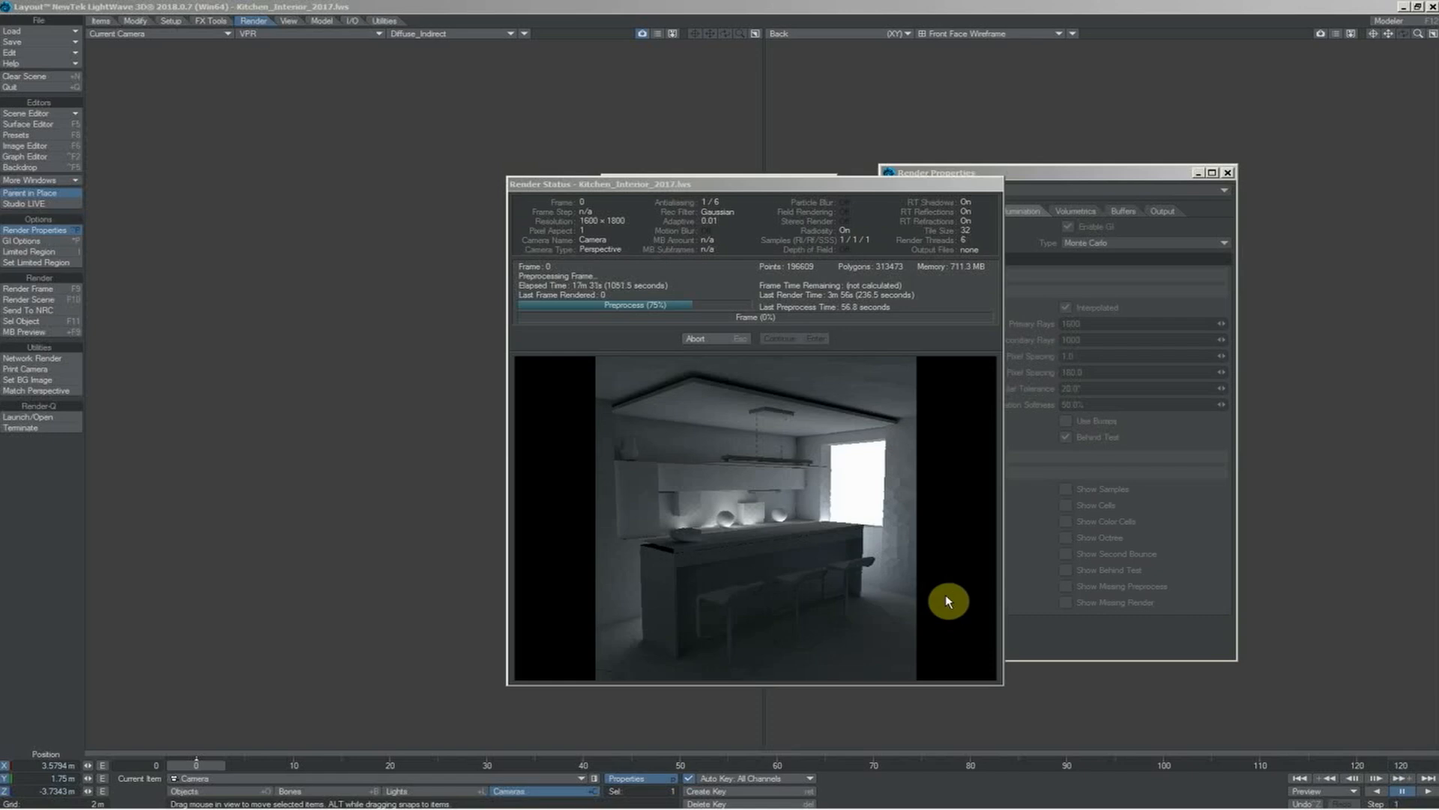
left_click(697, 339)
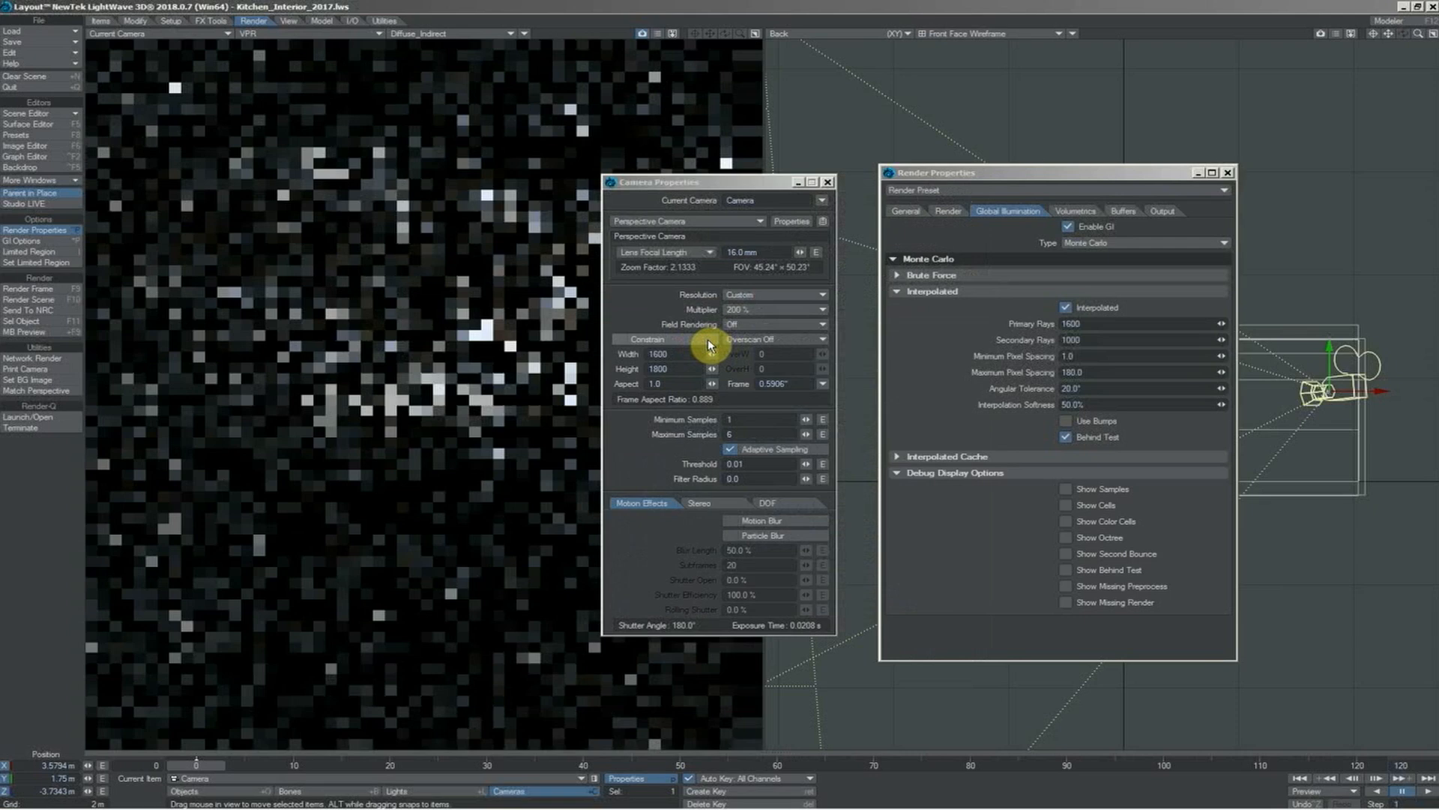
- Switch the camera viewport from VPR to Shaded Solid and expand the Interpolated Cache settings
key("shift+F7")
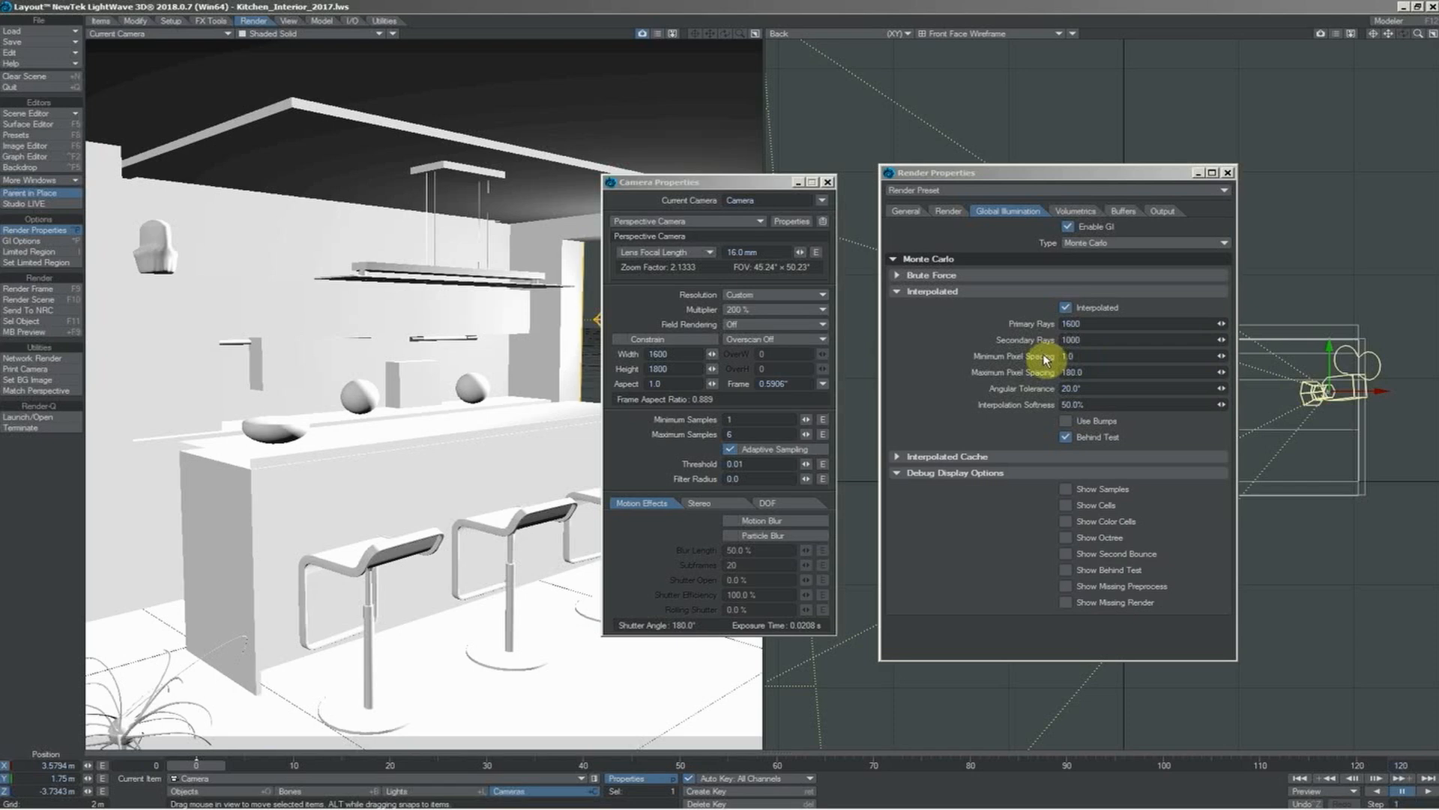
left_click(1077, 375)
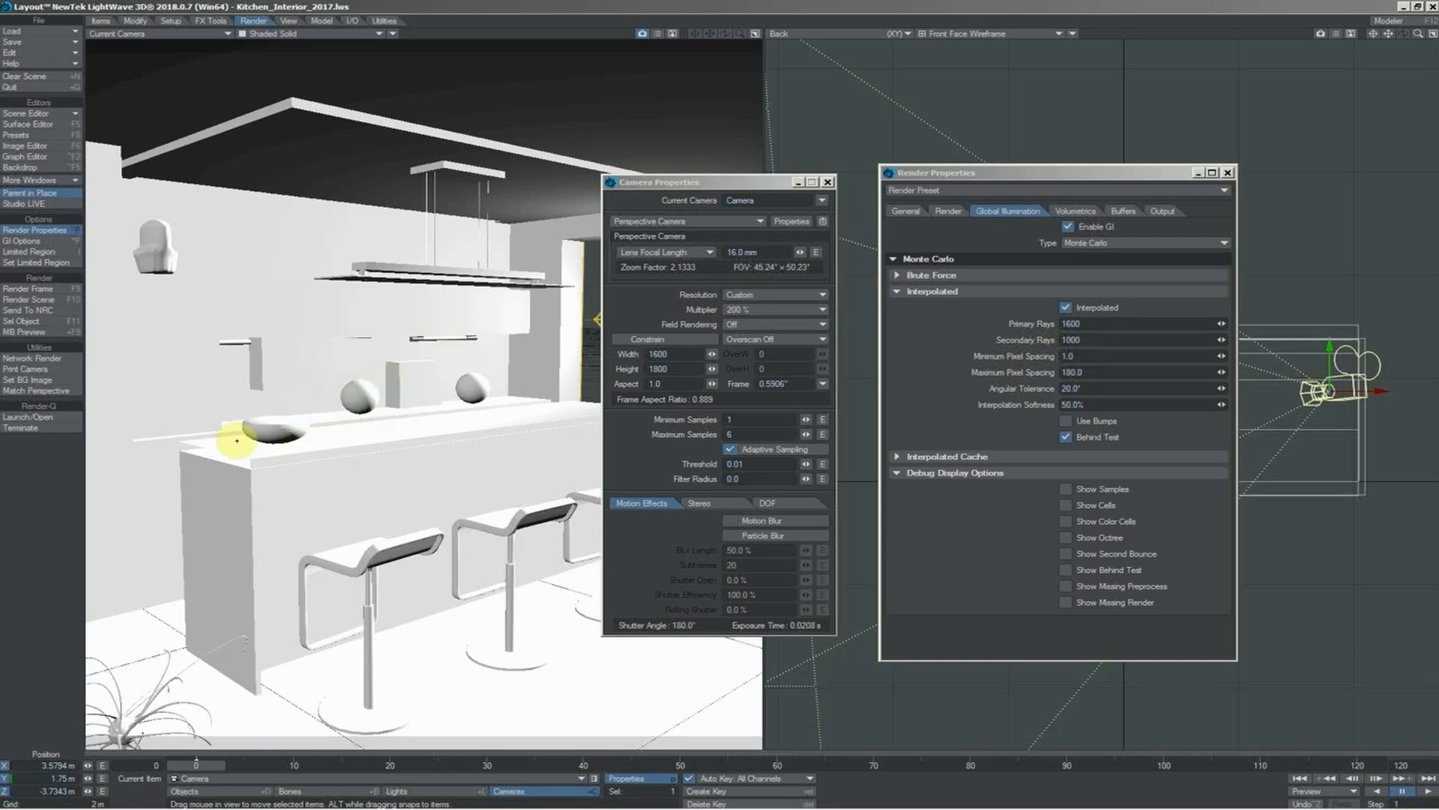
left_click(896, 457)
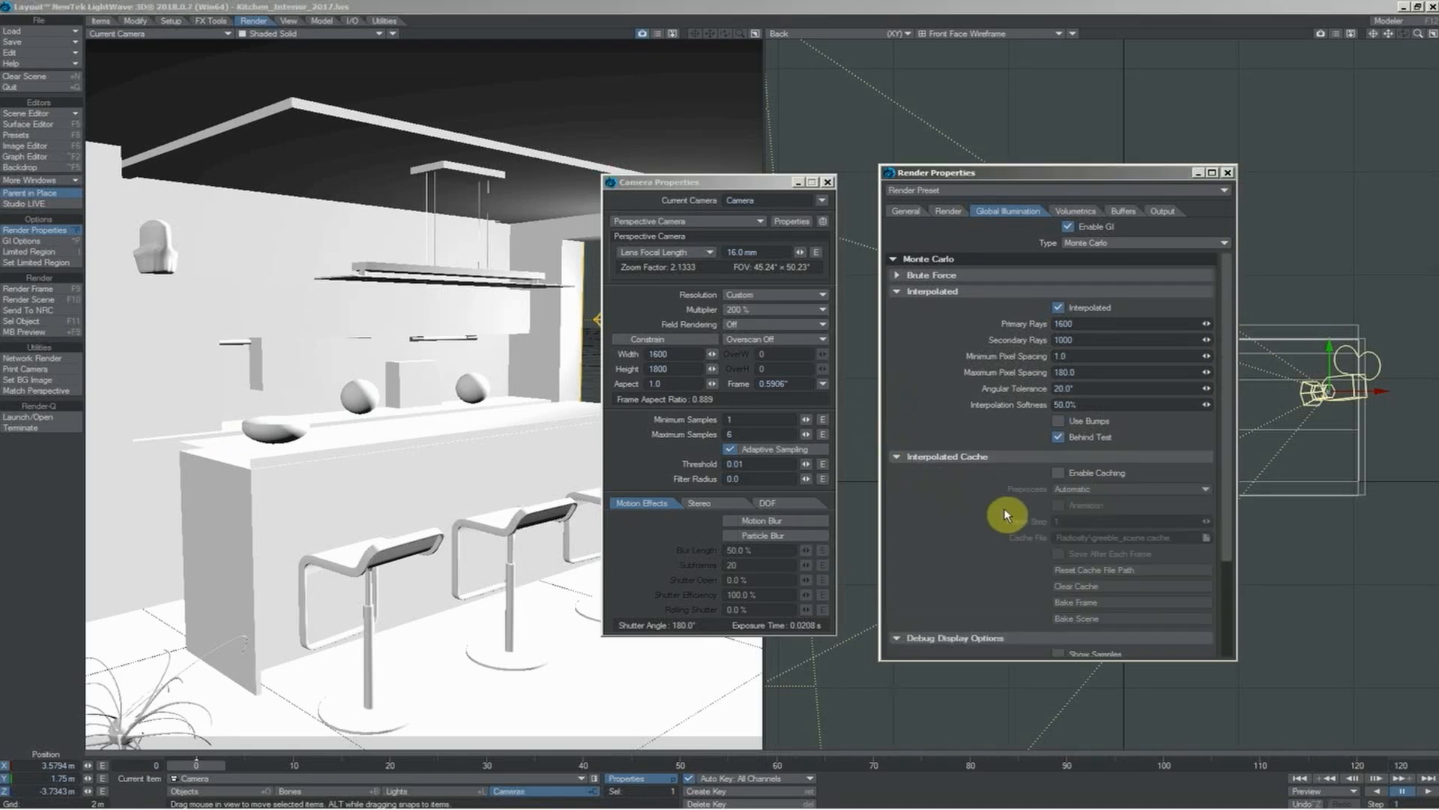